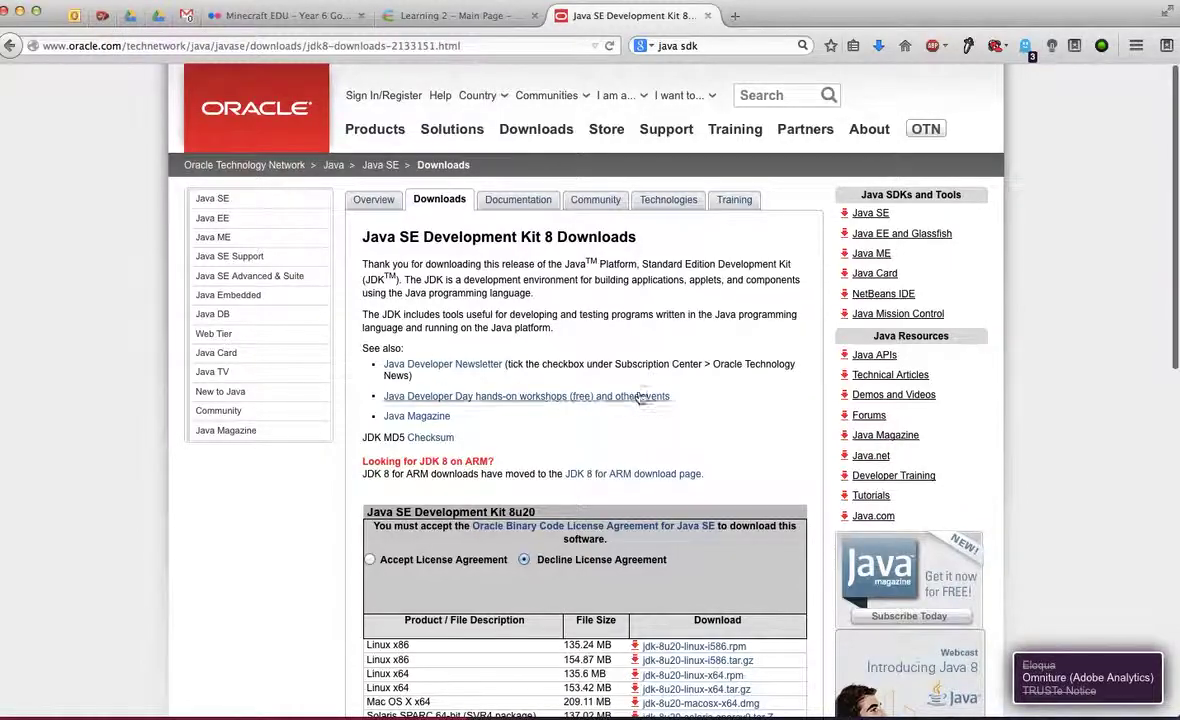
- Accept the Oracle license and save jdk-8u20-macosx-x64.dmg, the Mac OS X x64 JDK 8u20 installer
scroll(650, 395, down, 3)
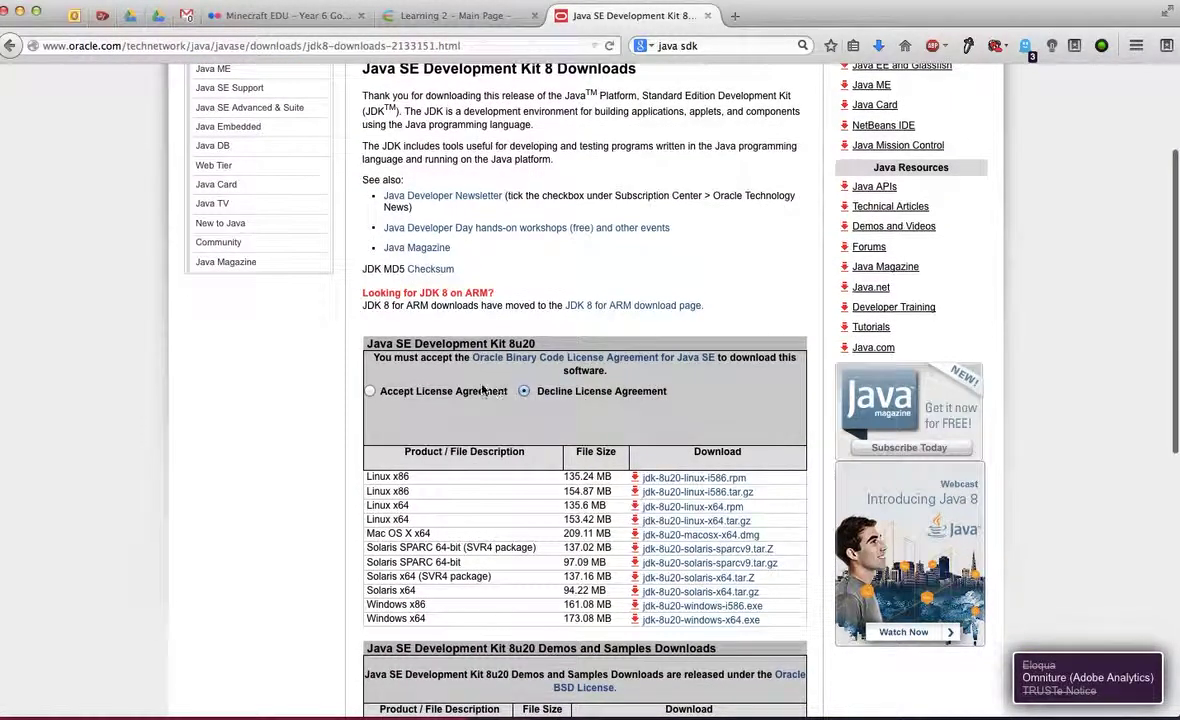
click(370, 392)
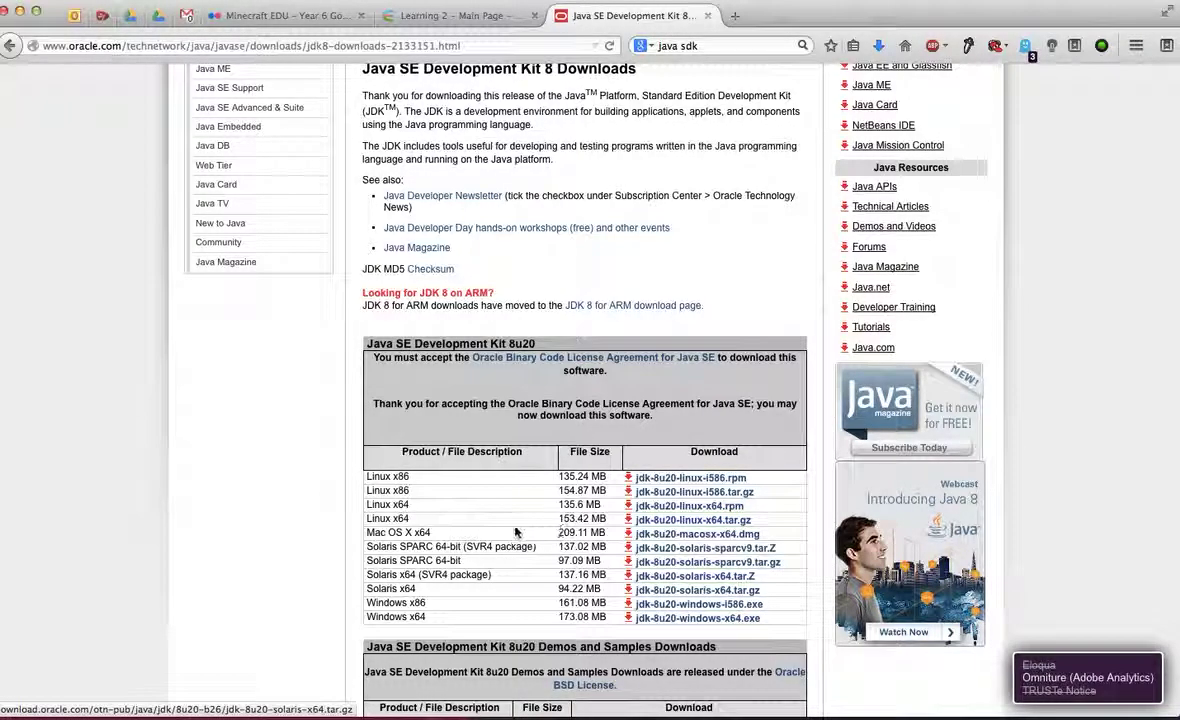
click(666, 537)
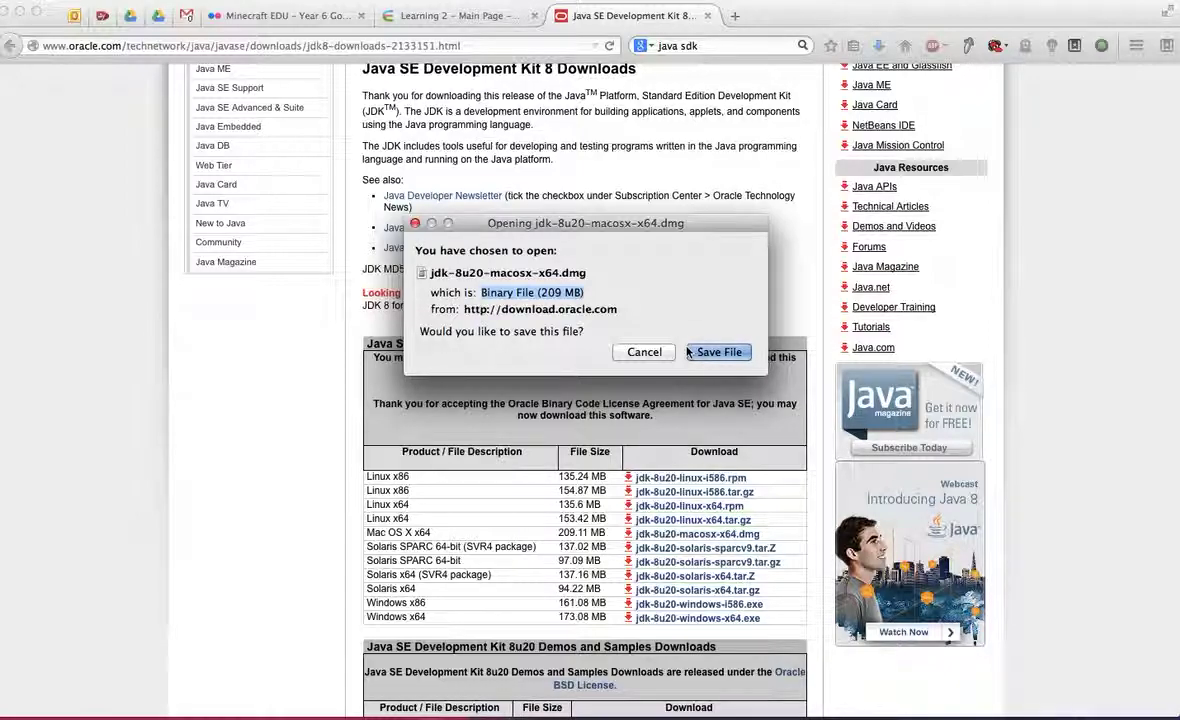
key(Return)
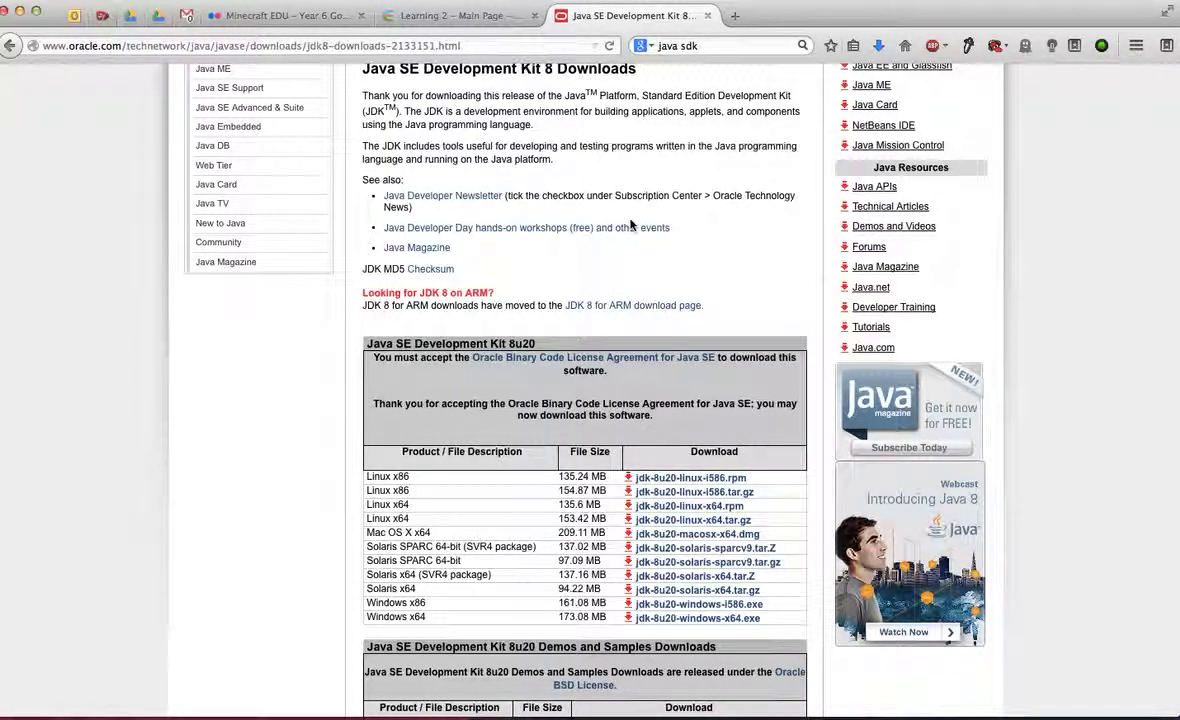
key(ctrl+Up)
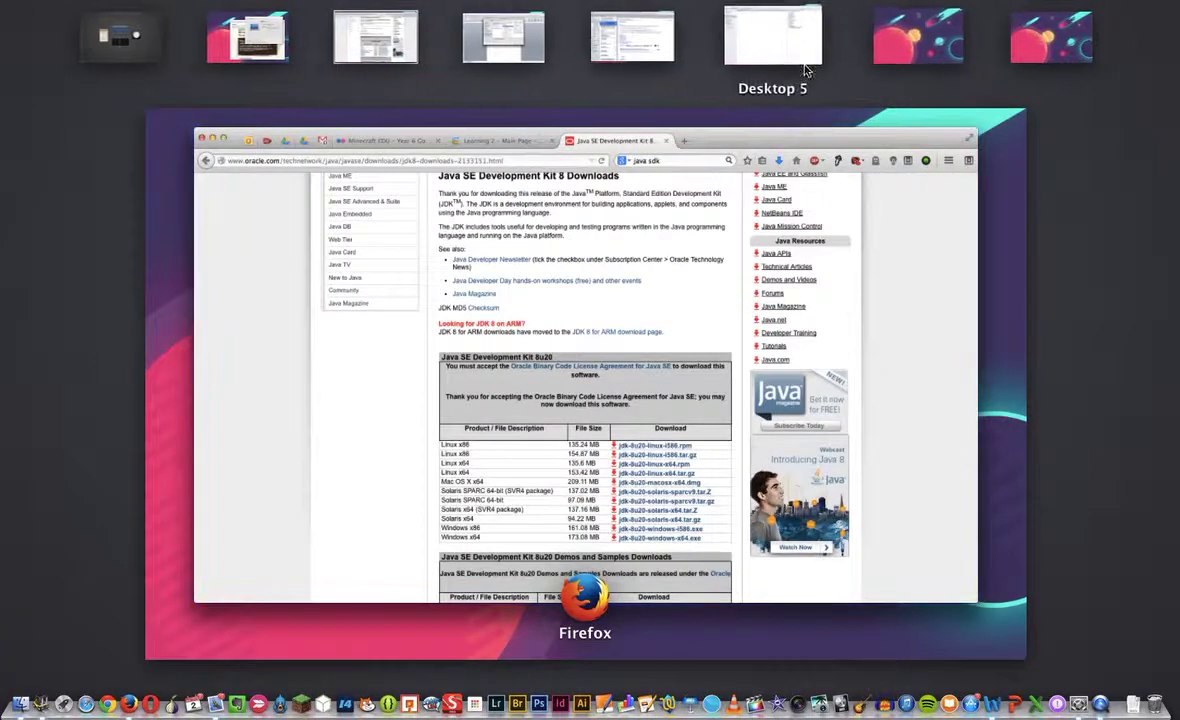
- In a new Finder window, open Yosemite > Users > home > Downloads and select jdk-8u20-macosx-x64.dmg
click(923, 55)
key(super+shift+c)
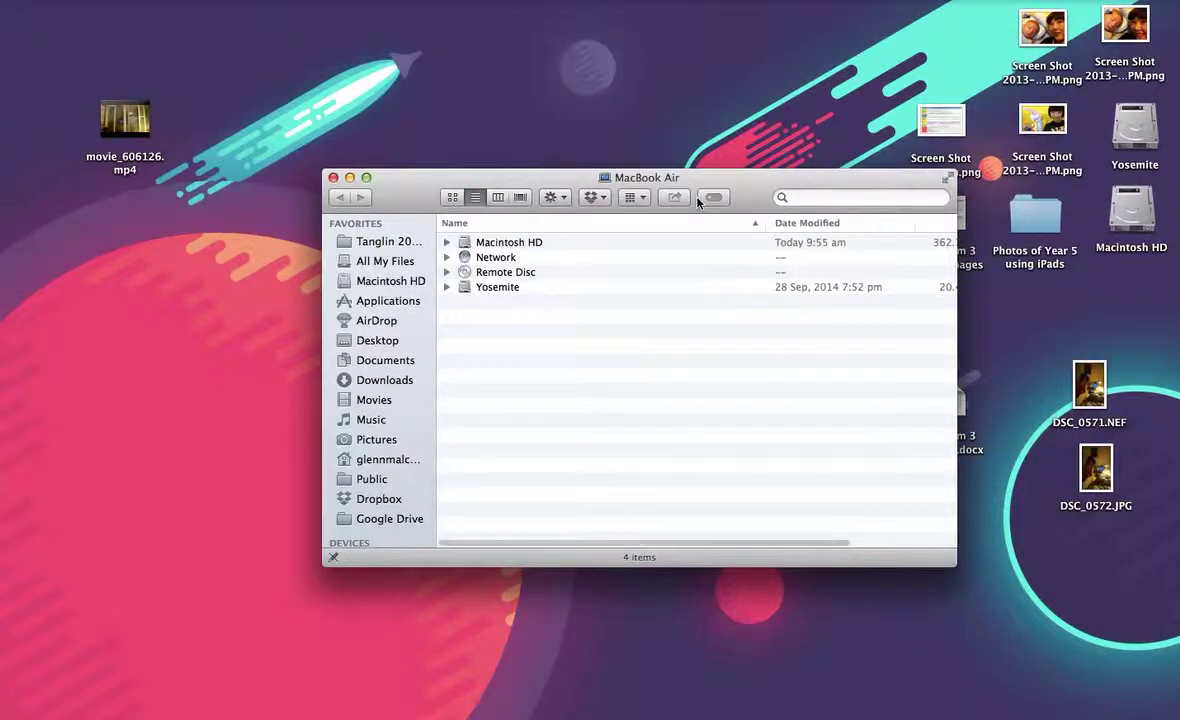
click(446, 287)
click(463, 361)
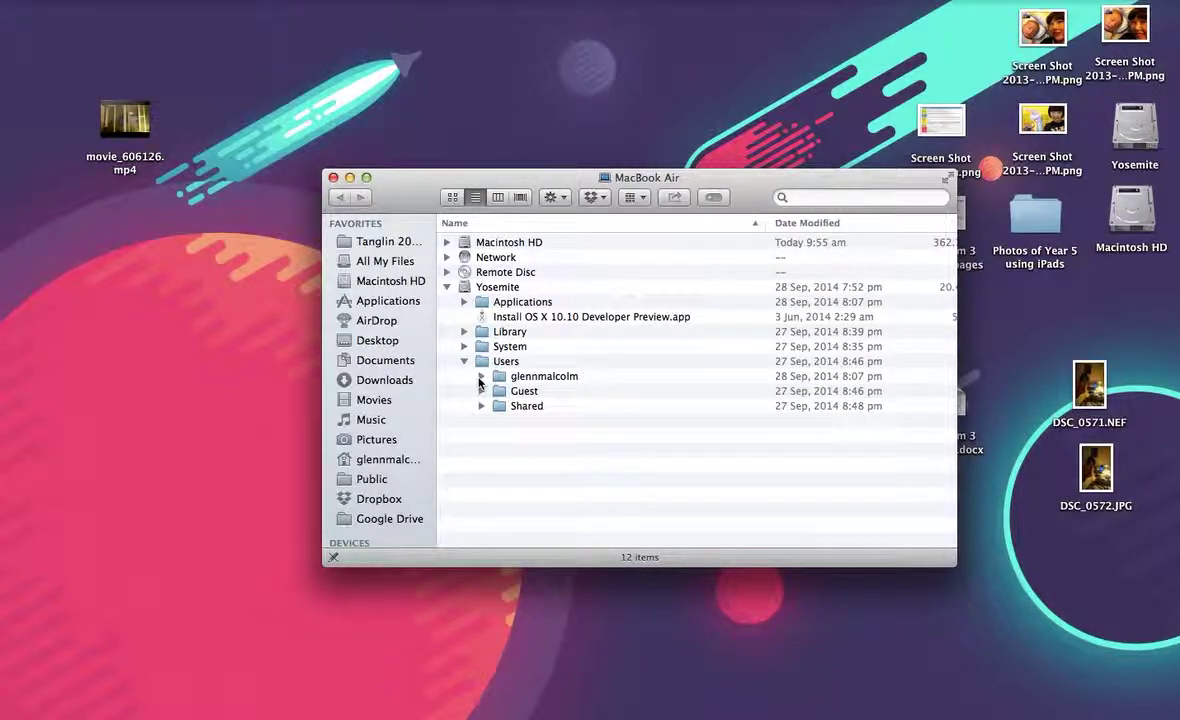
click(481, 377)
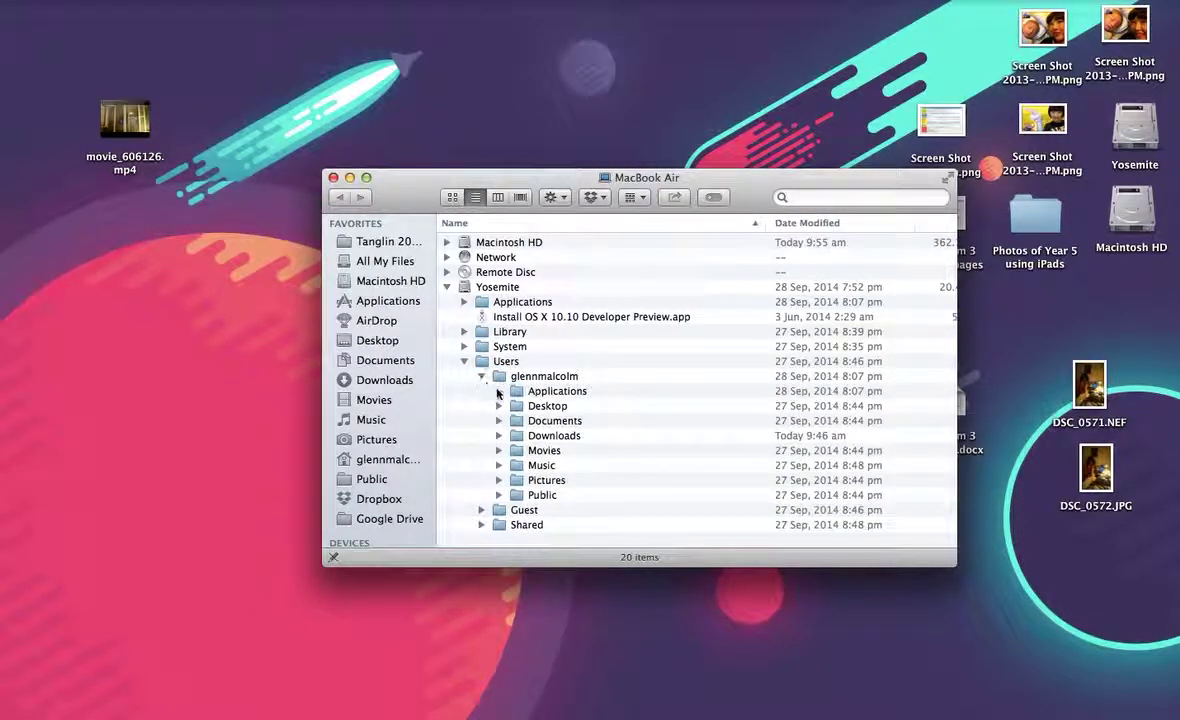
click(559, 437)
double_click(558, 437)
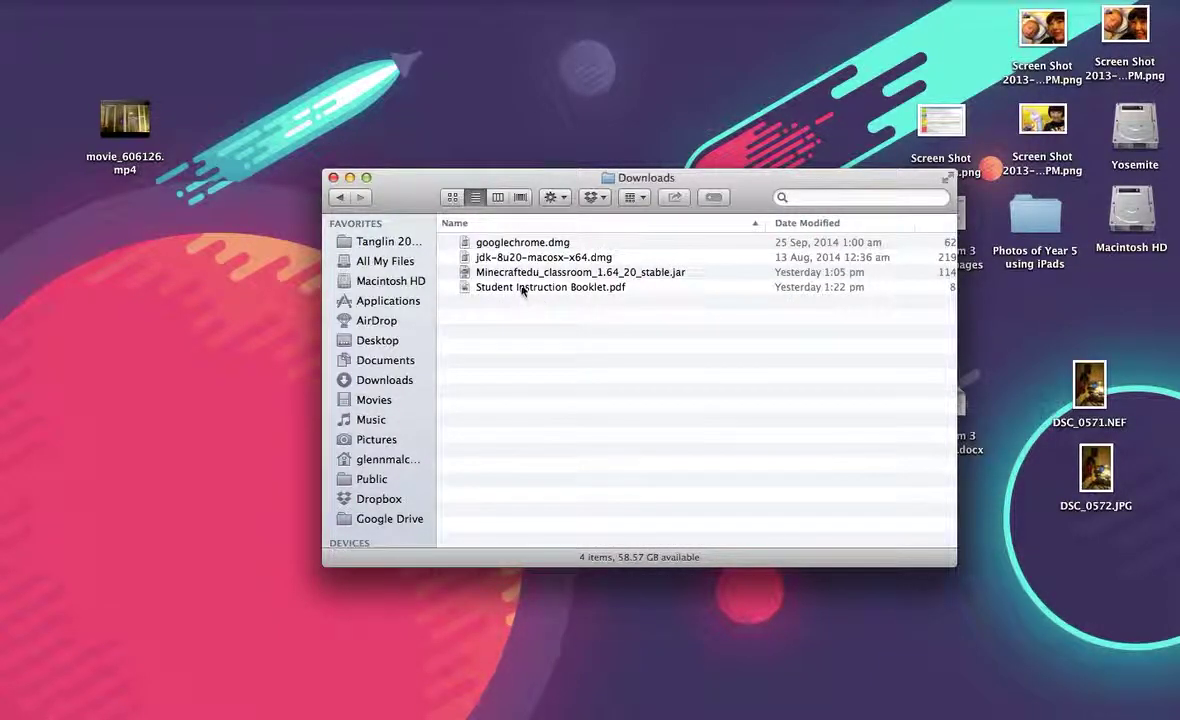
click(482, 258)
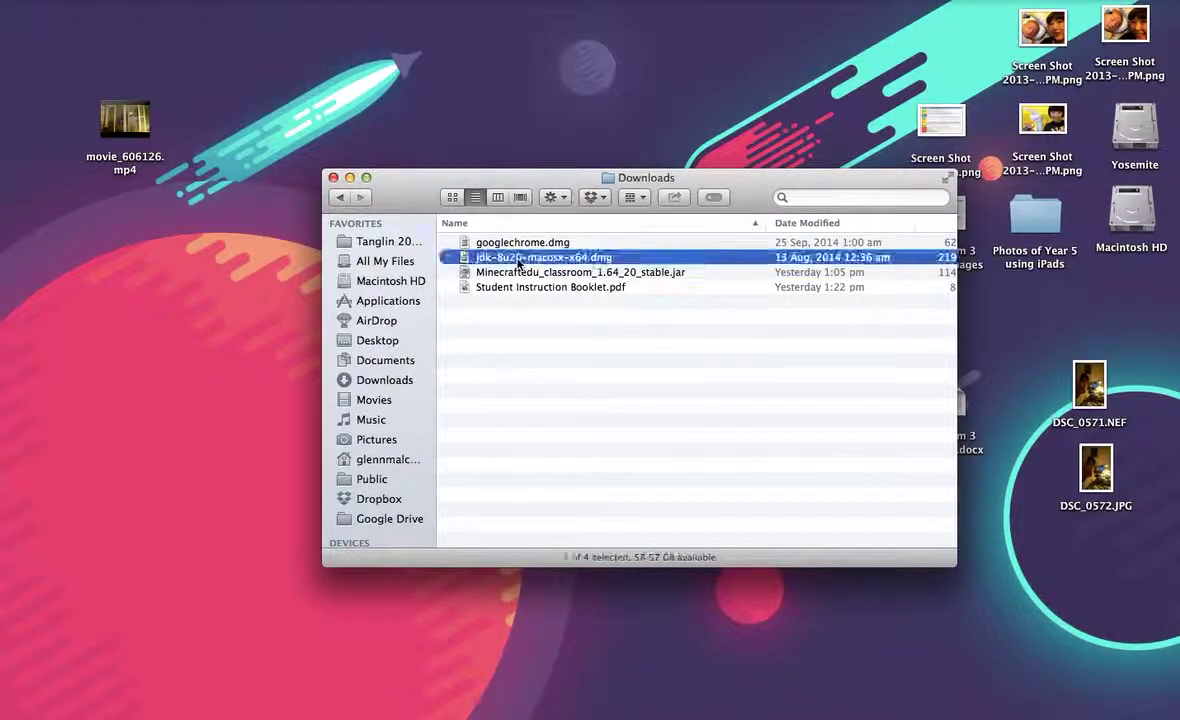
- Mount the JDK 8u20 disk image, run the JDK 8 Update 20 install on Macintosh HD, then close the installer and image window
double_click(597, 260)
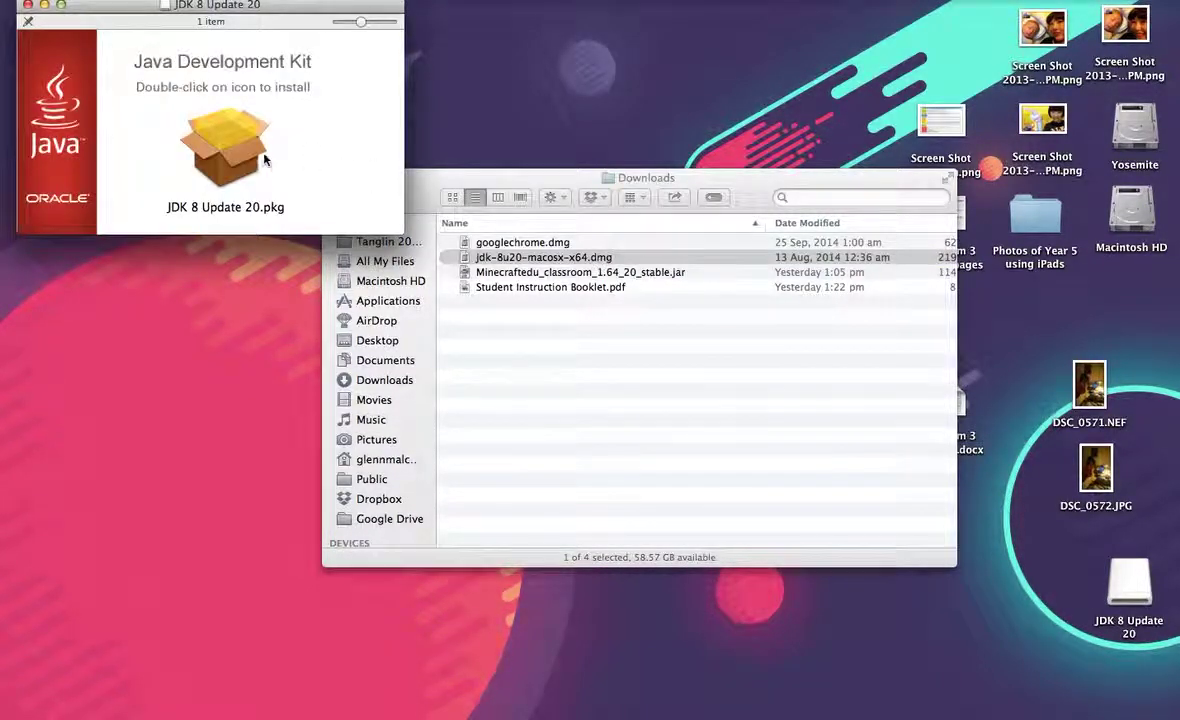
double_click(235, 152)
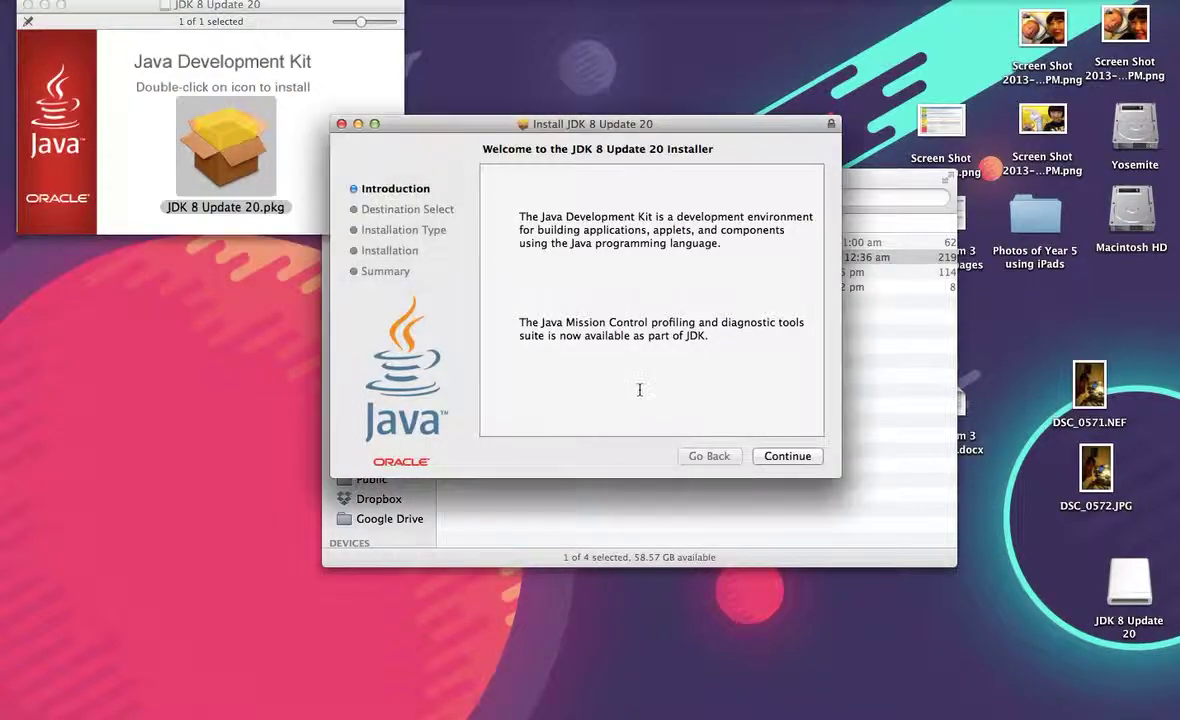
click(784, 458)
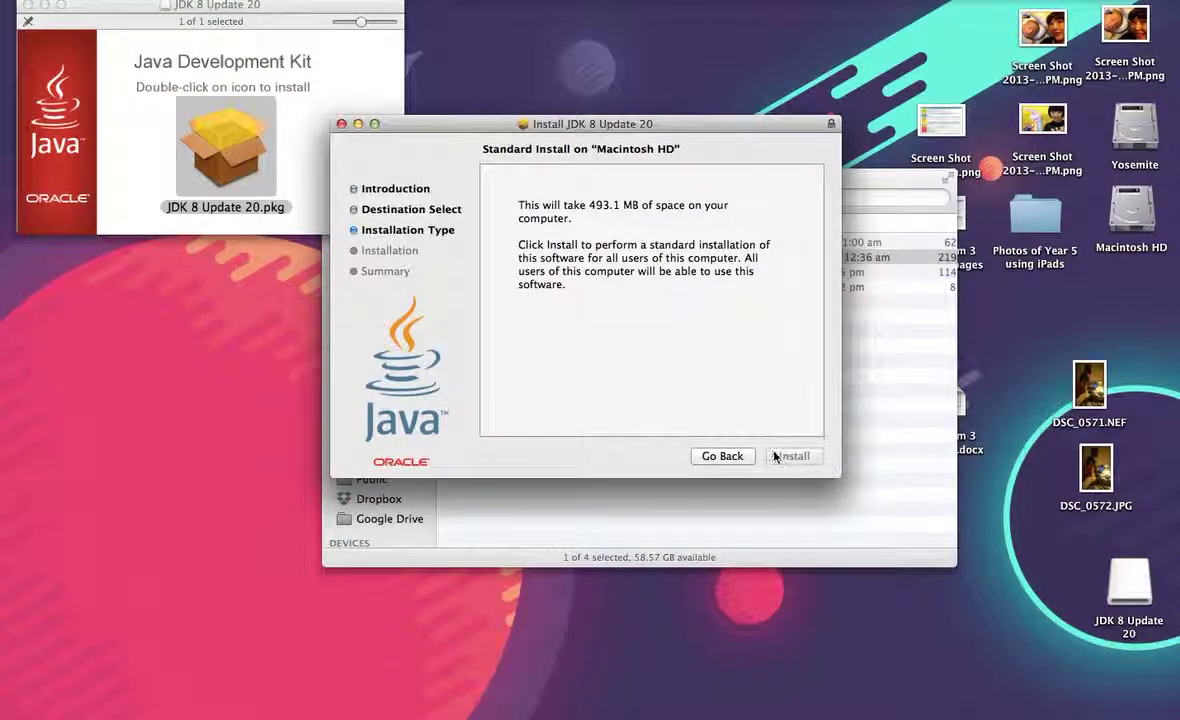
click(612, 300)
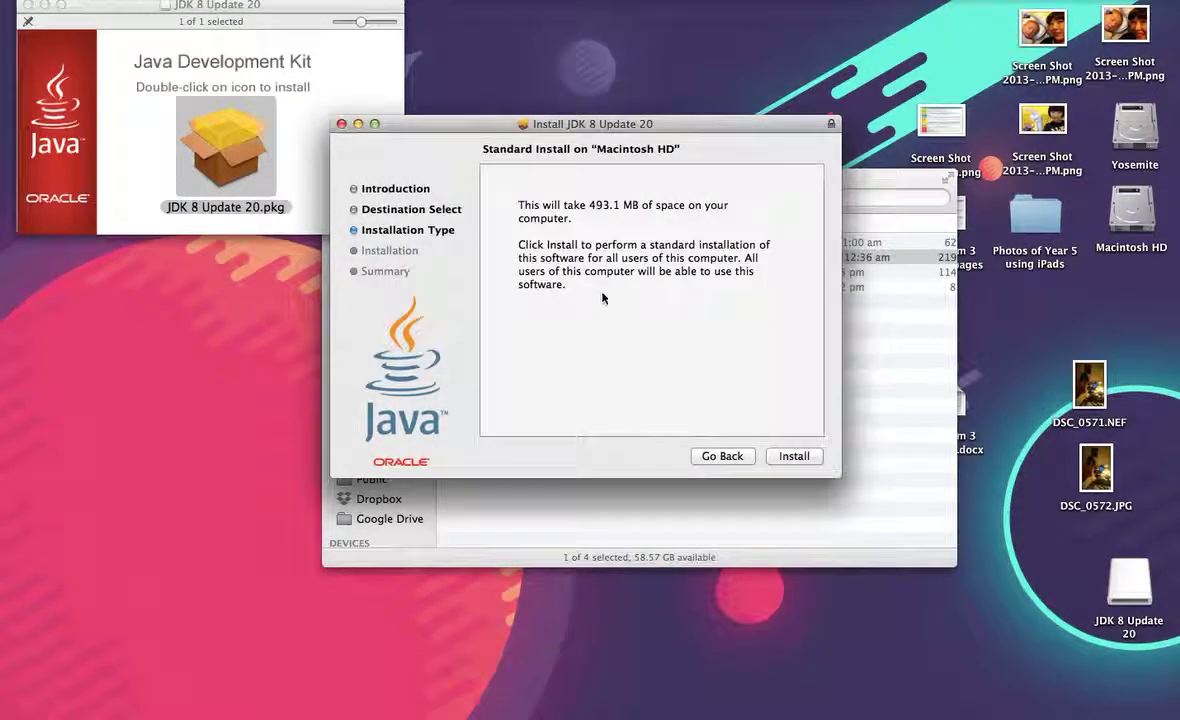
key(super+q)
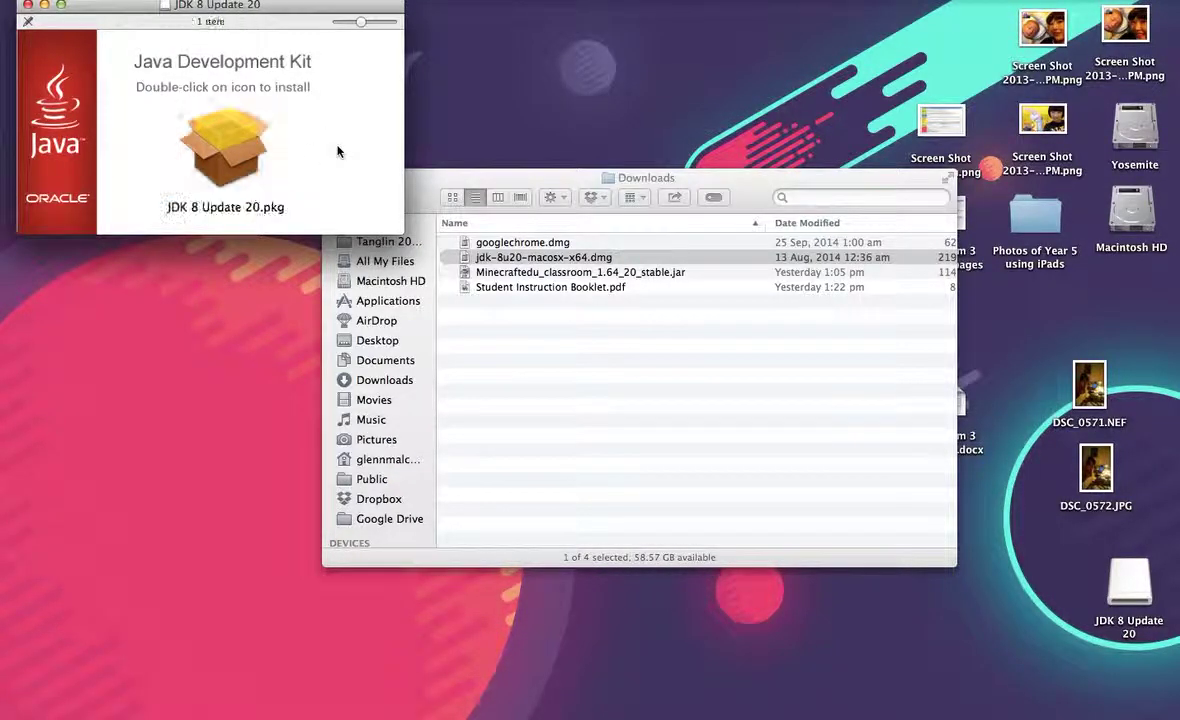
key(super+w)
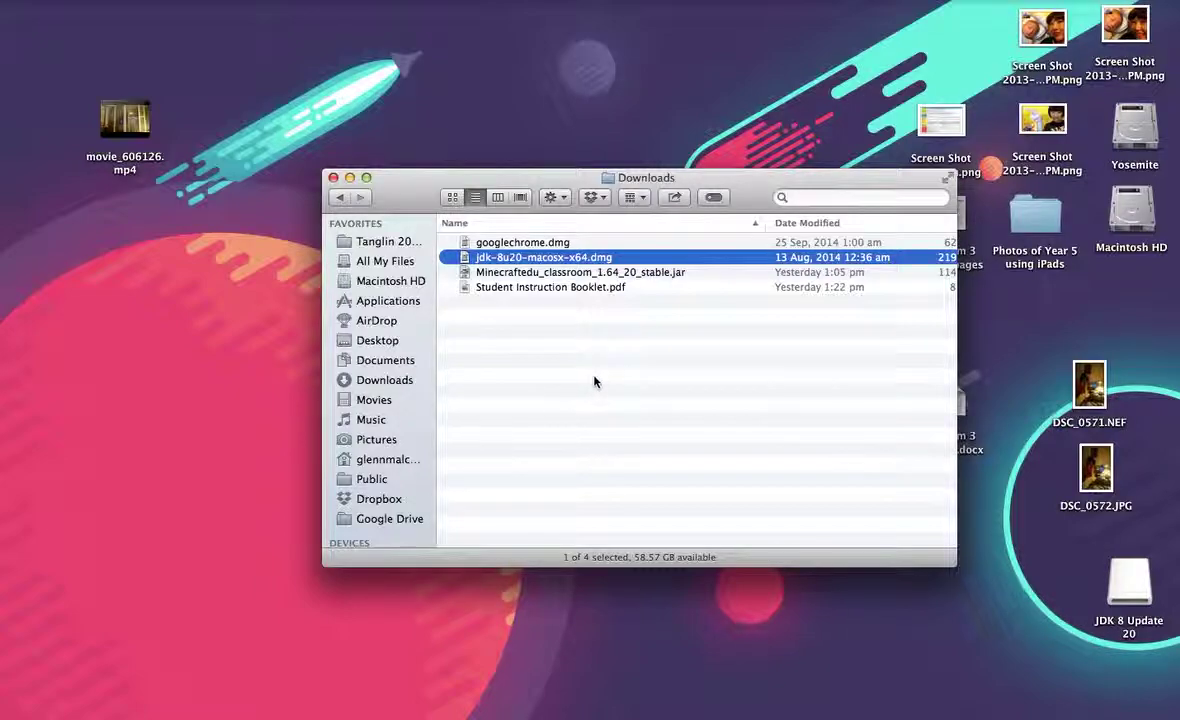
- Launch the MinecraftEdu classroom installer, keep English and accept the terms of use
click(585, 273)
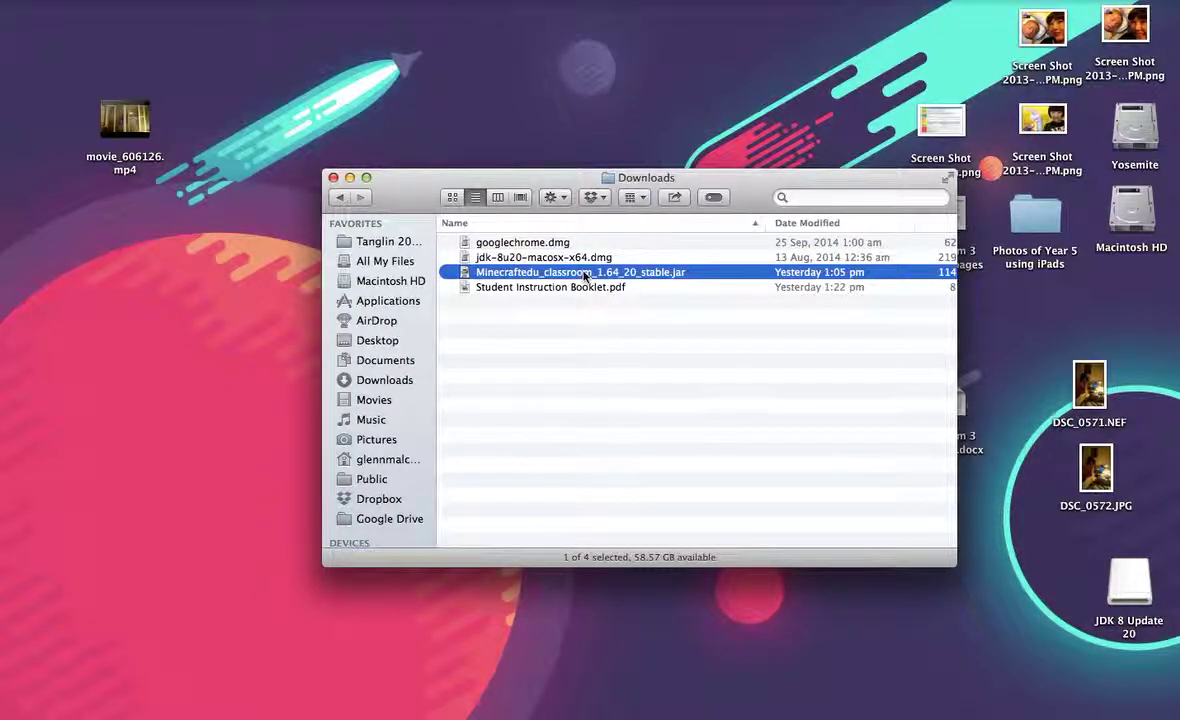
double_click(647, 283)
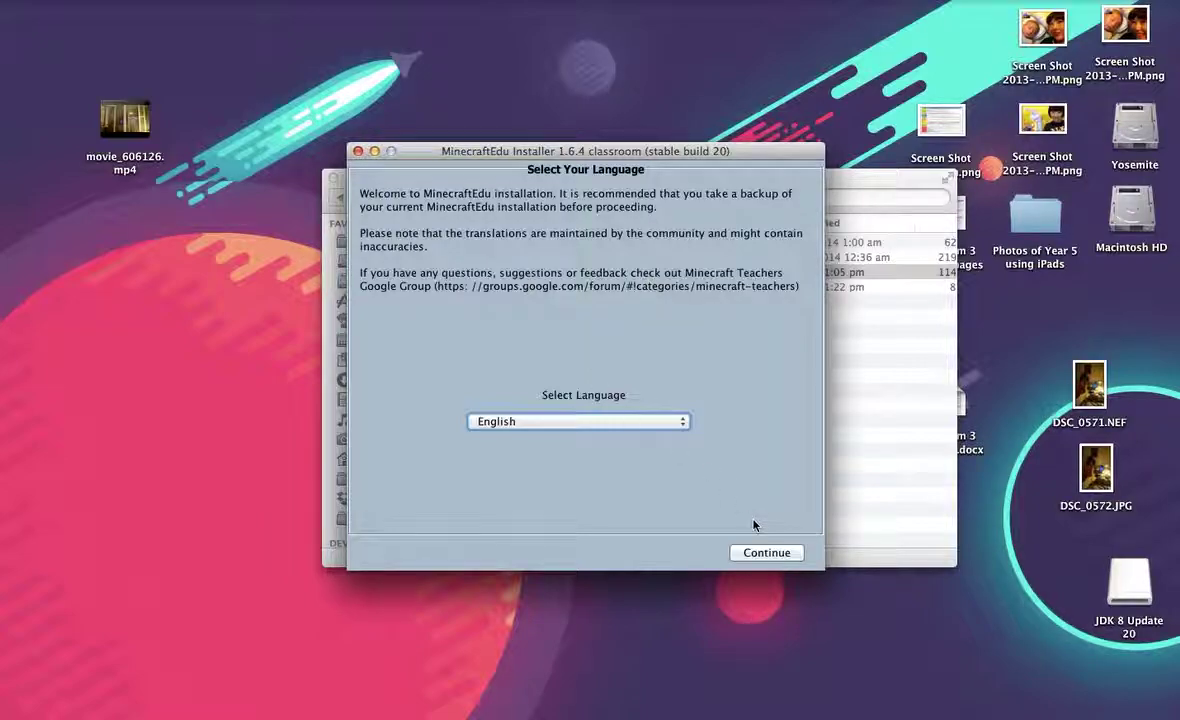
click(758, 553)
click(758, 553)
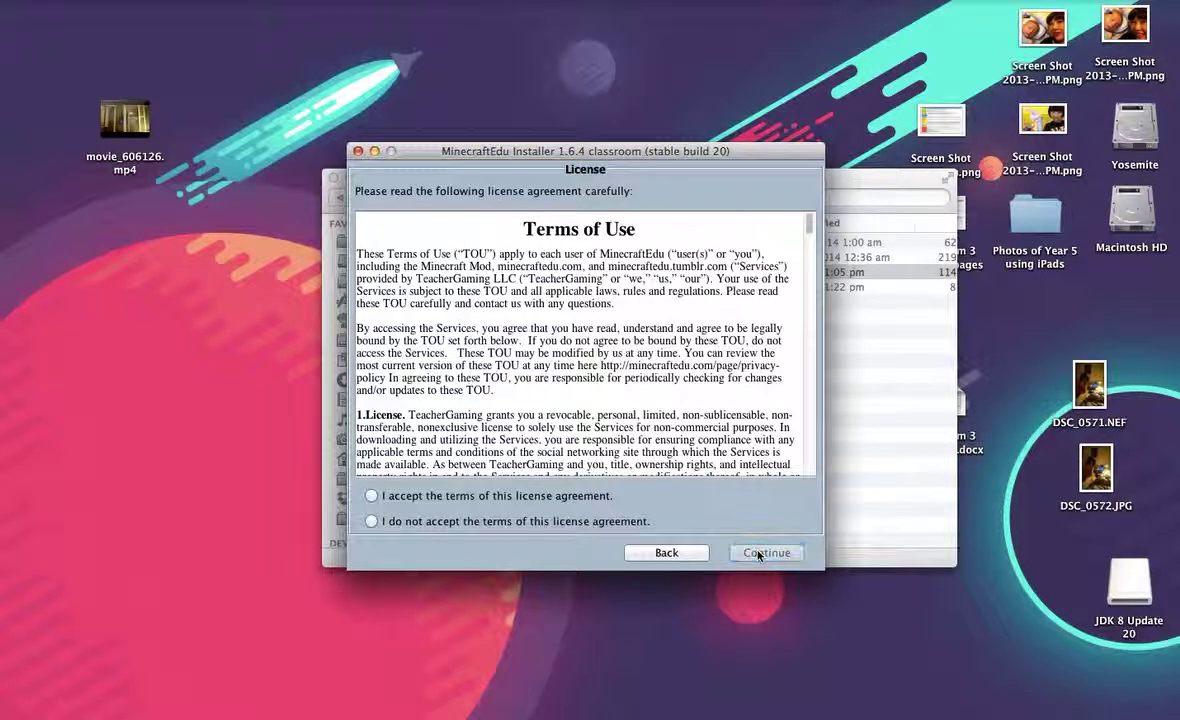
click(567, 497)
click(751, 561)
- Add the Server Launcher pack, start installing, cancel at the backup prompt and quit the installer
click(427, 304)
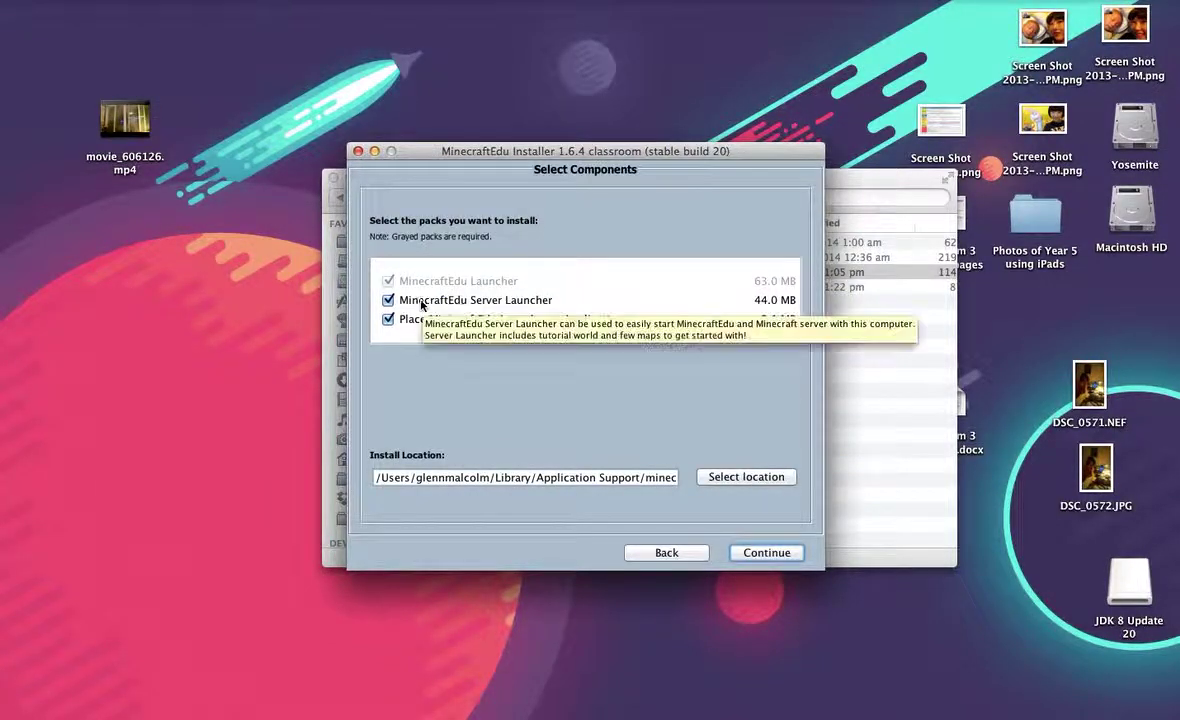
click(759, 556)
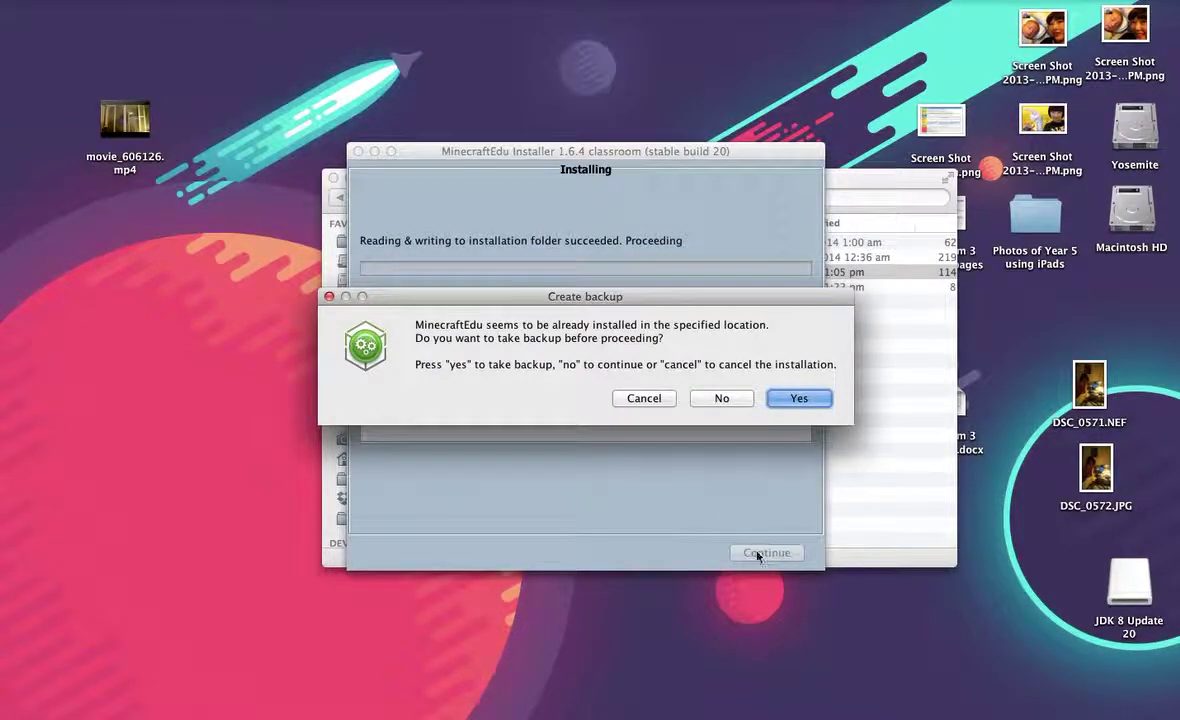
click(665, 401)
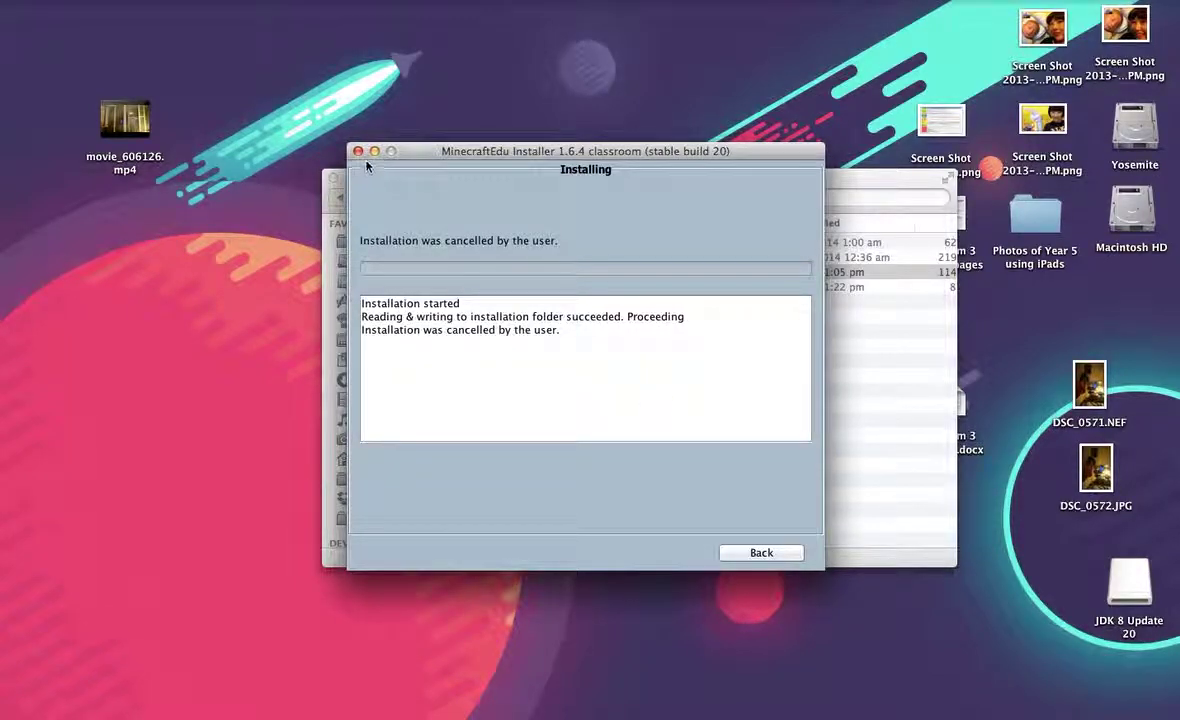
click(768, 552)
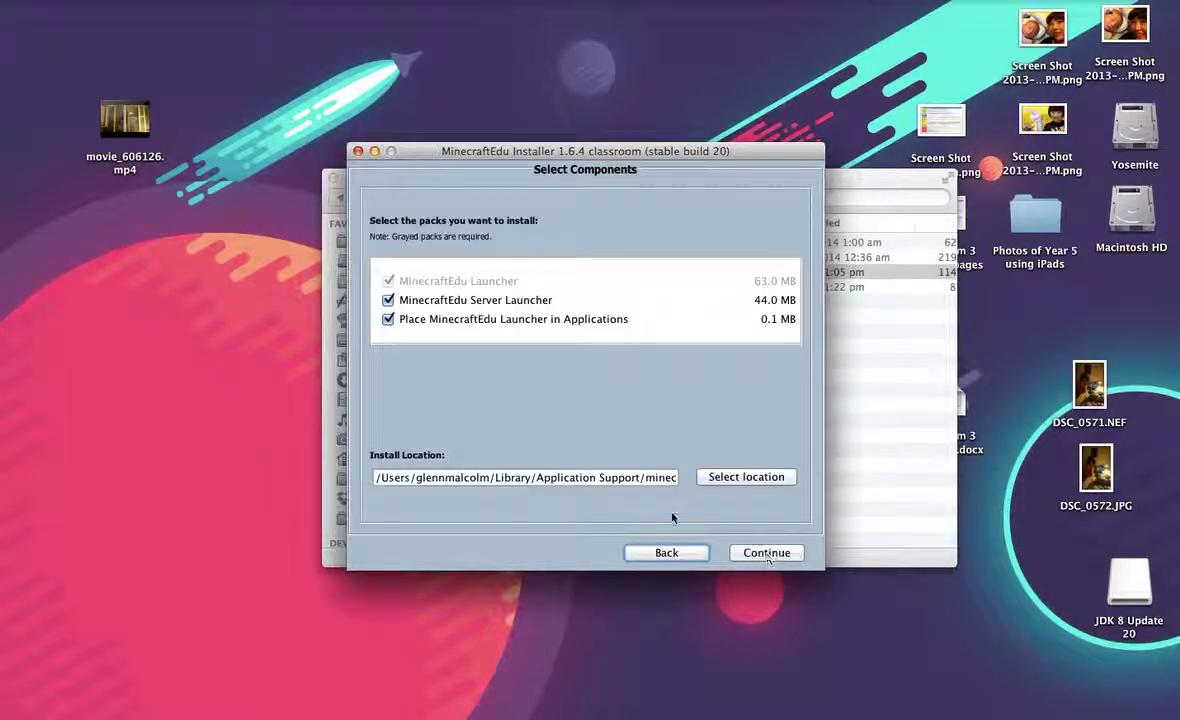
click(666, 553)
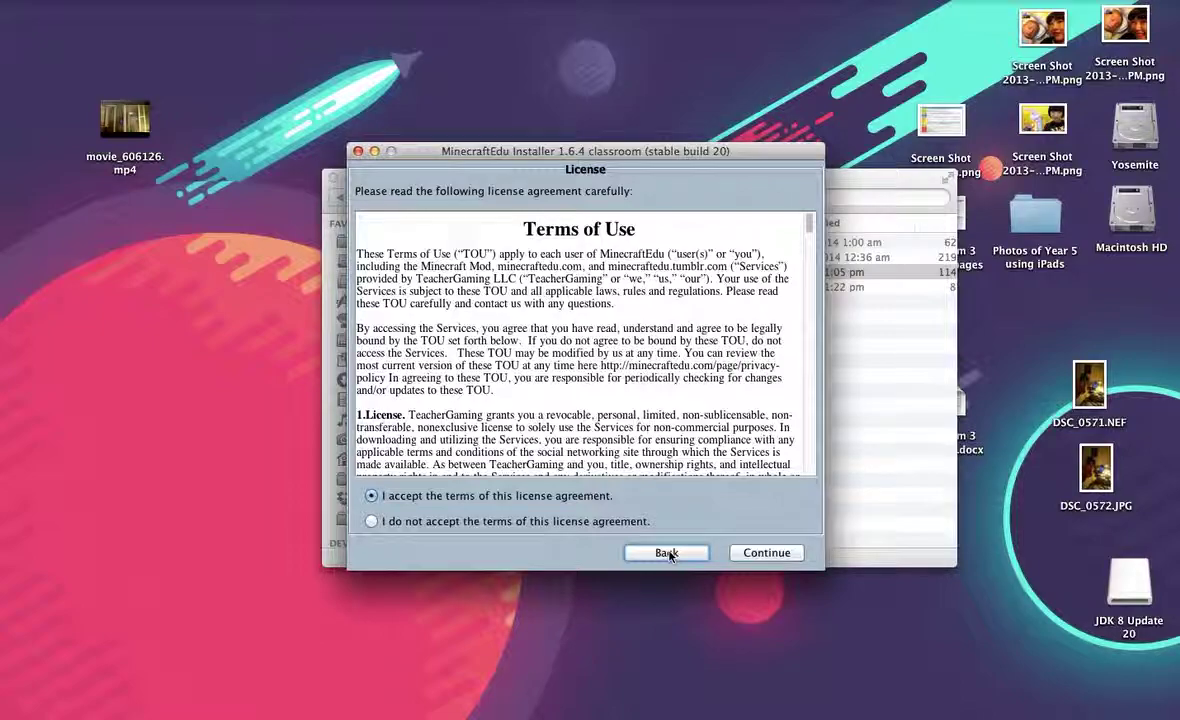
key(super+q)
- Find MinecraftEdu Launcher.app in Applications by typing 'minecraft' and launch it
click(618, 450)
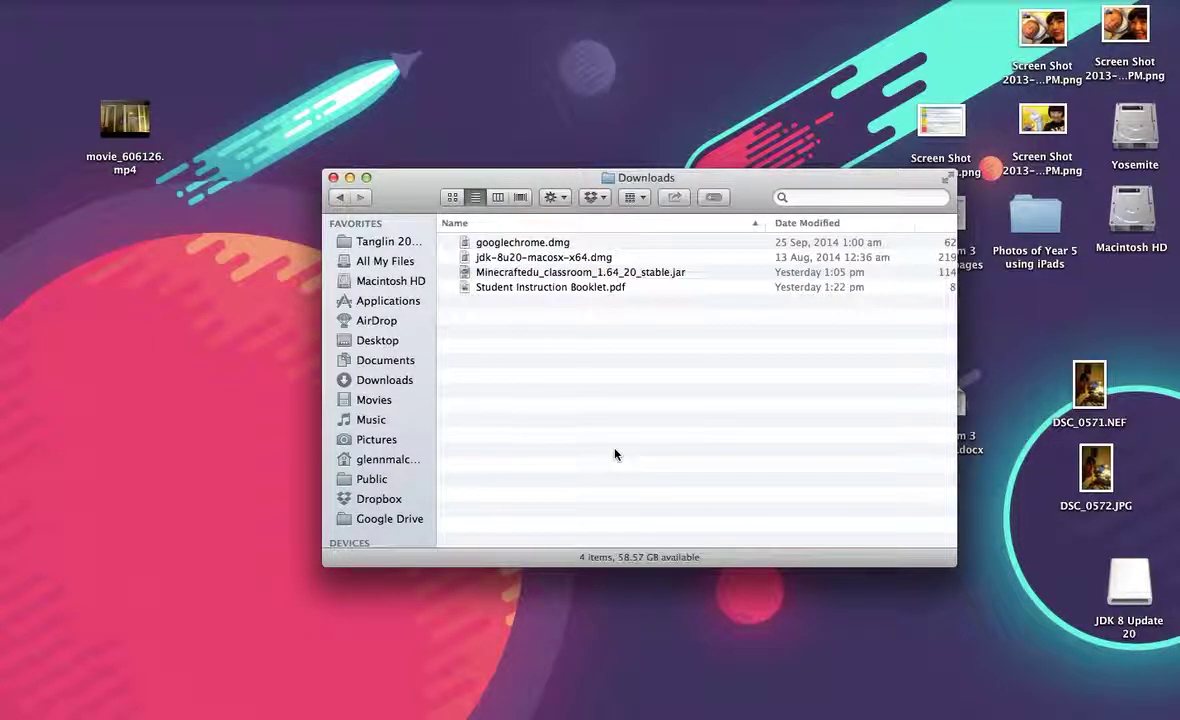
click(380, 301)
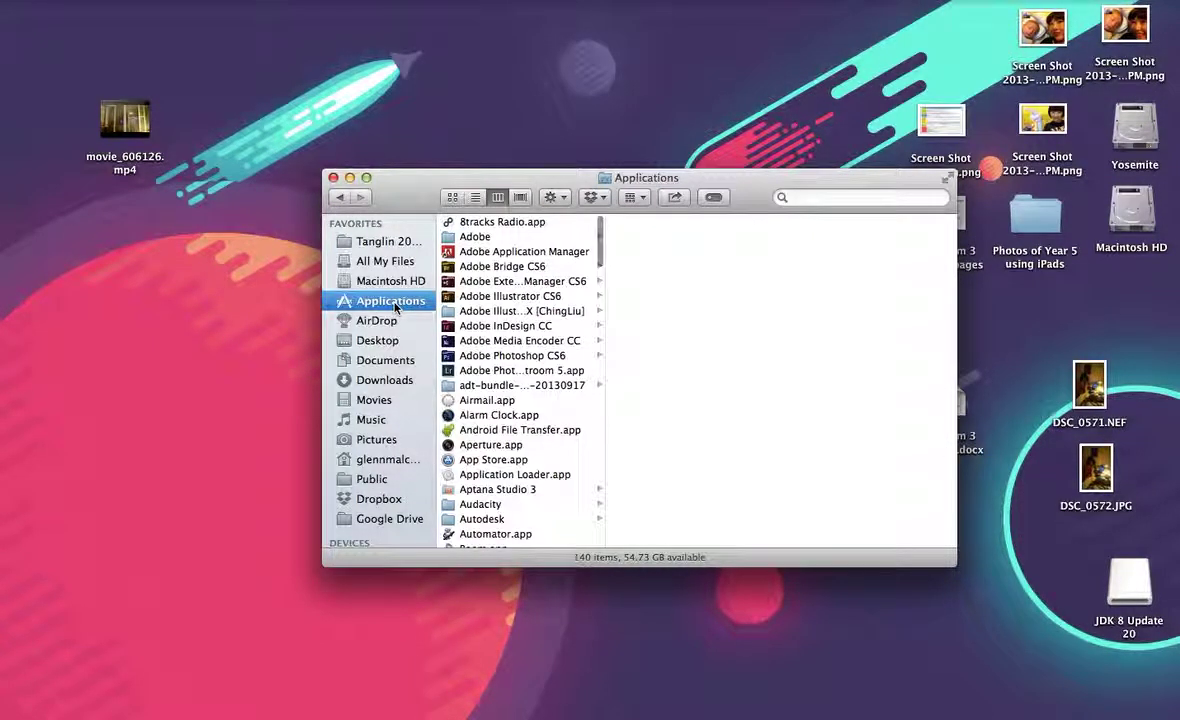
text(minecraft)
scroll(530, 357, down, 3)
click(520, 342)
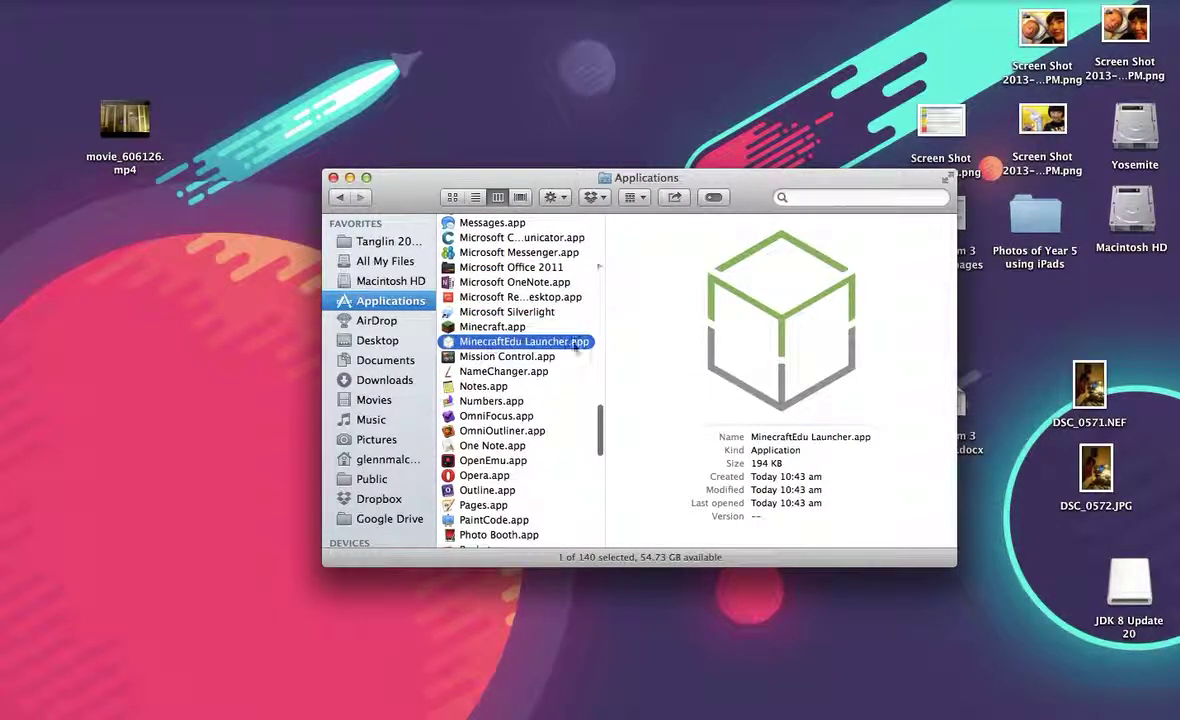
double_click(520, 342)
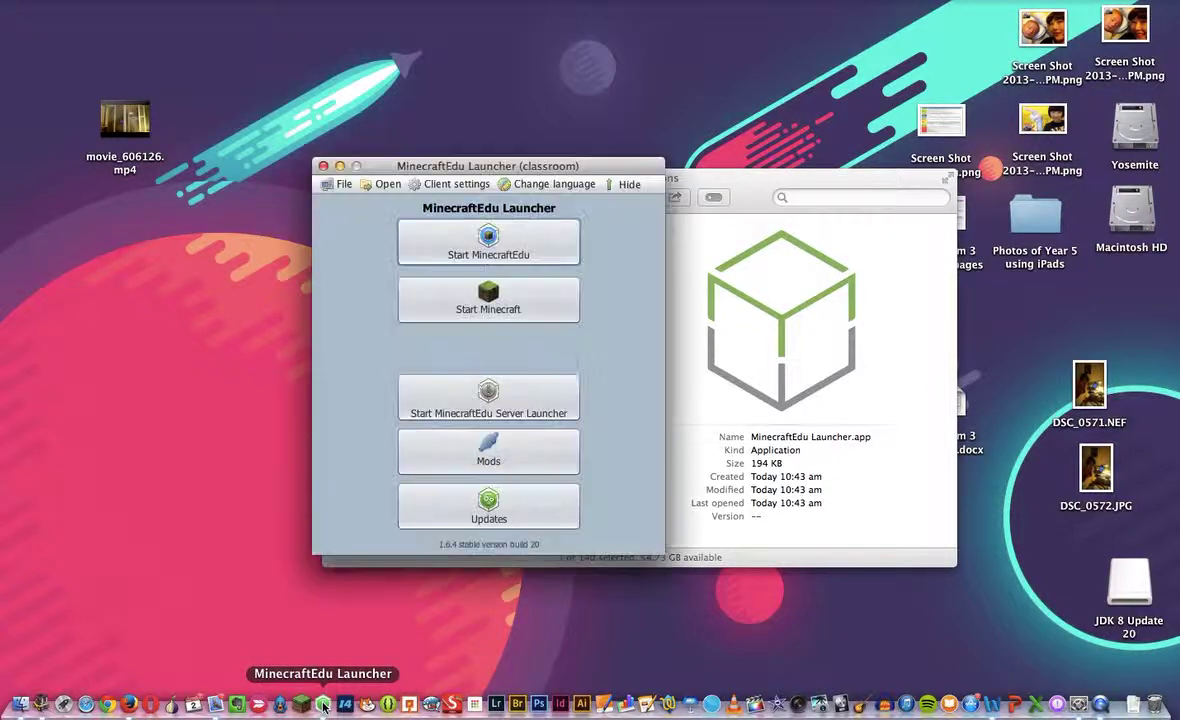
- Start the server on a new world with Generate Structures and Create Animals, then view its World Information
drag(435, 167, 271, 92)
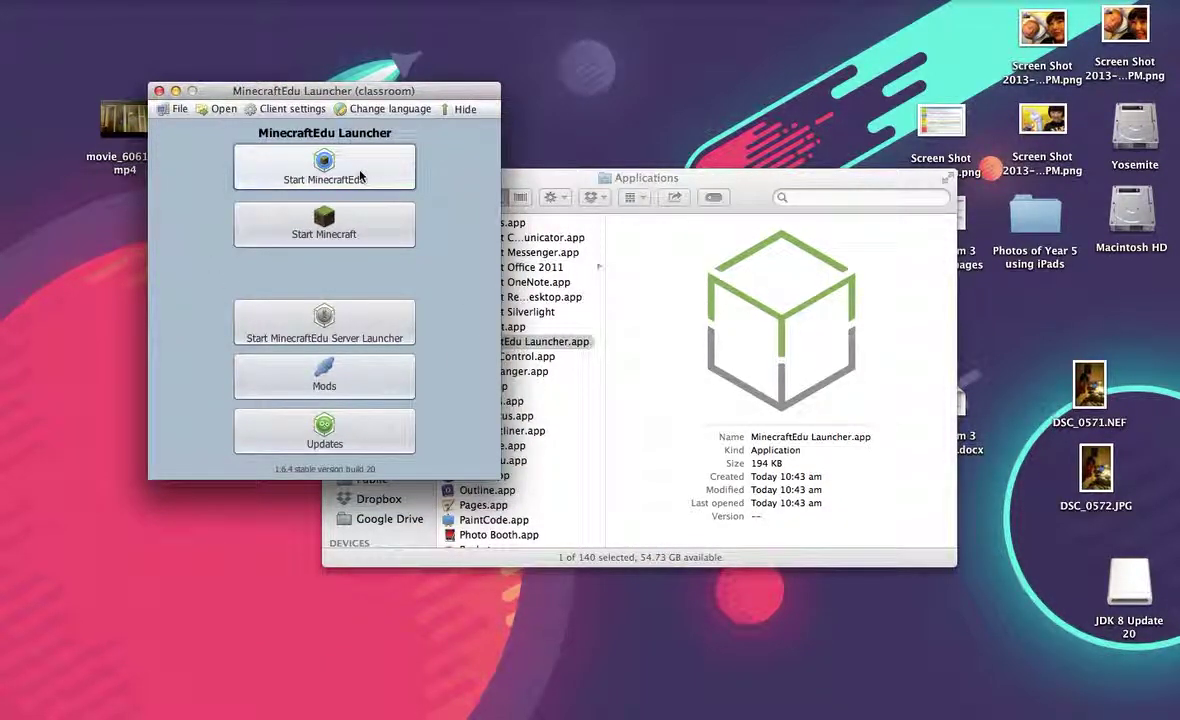
click(355, 338)
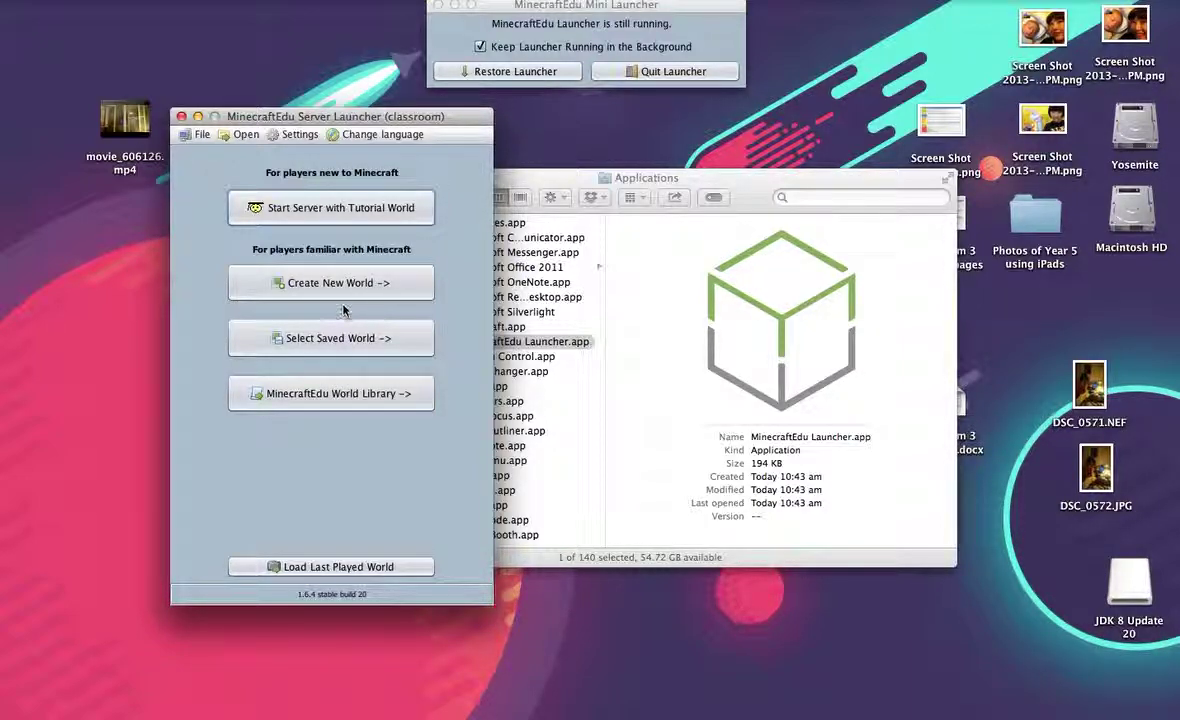
click(335, 284)
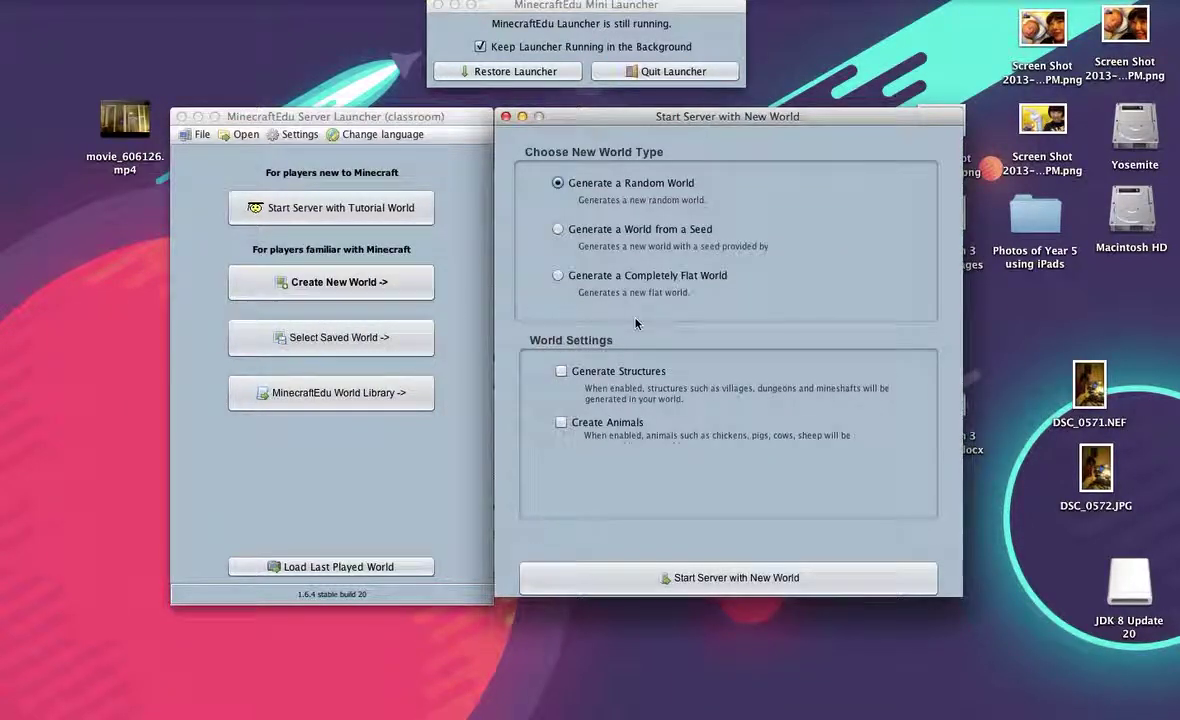
click(562, 373)
click(562, 423)
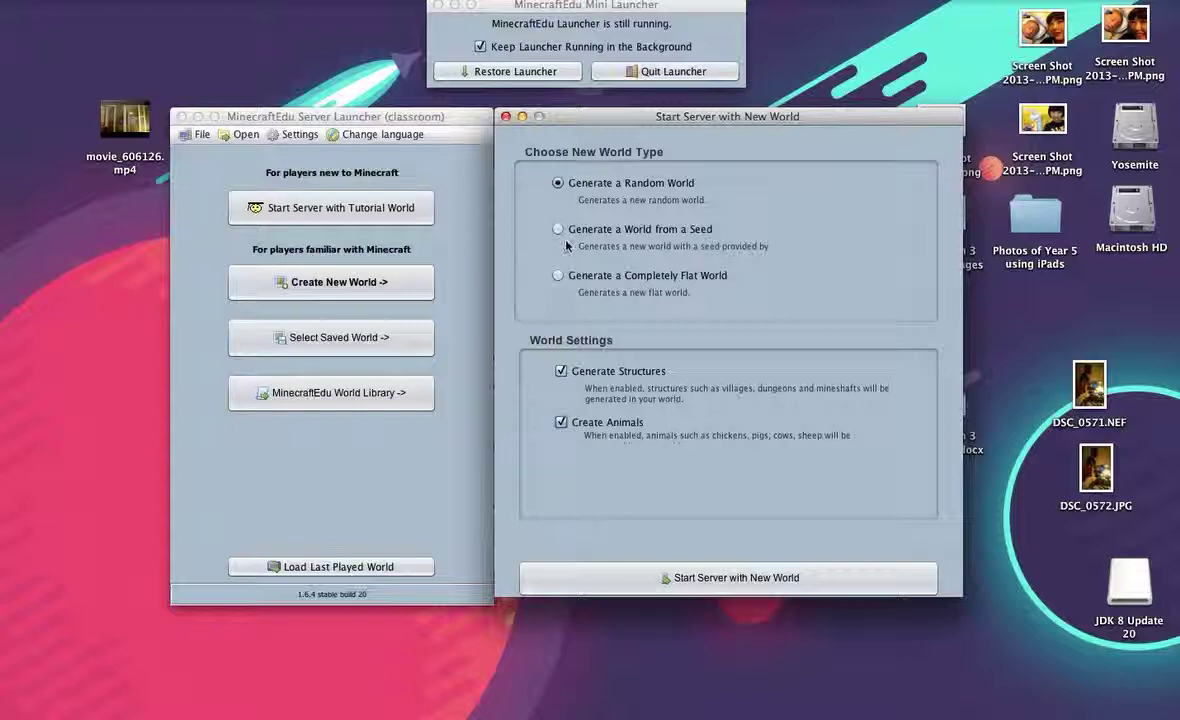
click(648, 582)
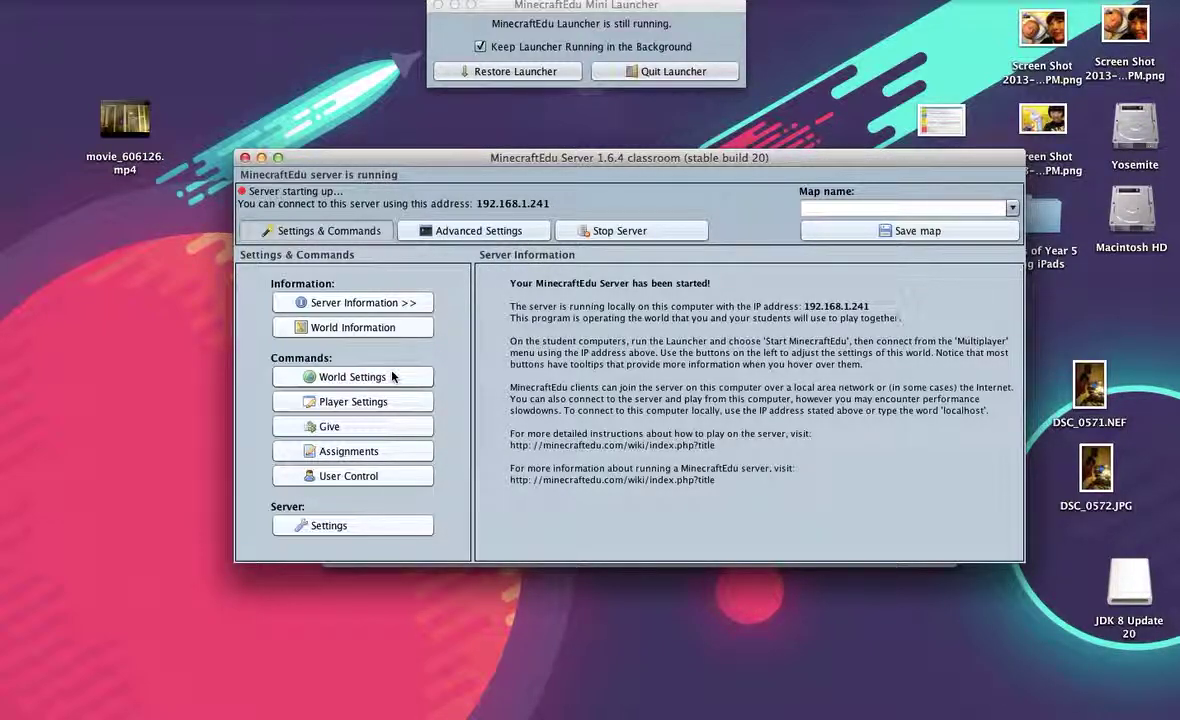
click(351, 328)
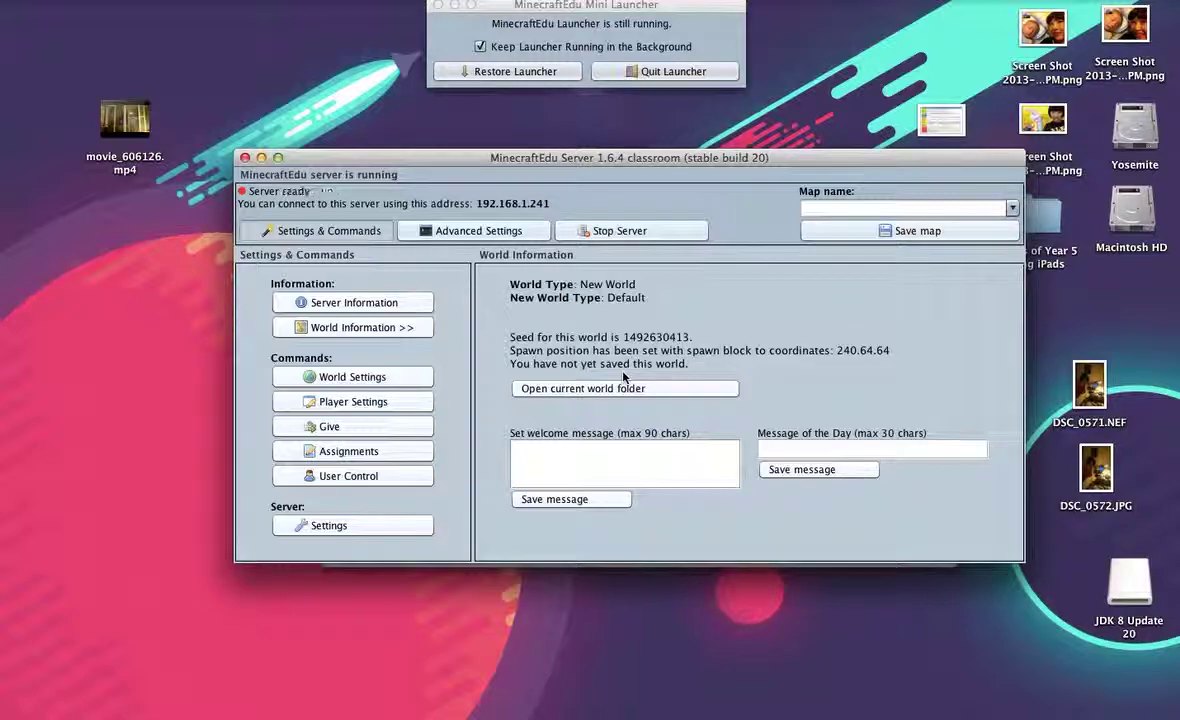
- In World Settings keep the MinecraftEdu game mode, turn Night off and allow fire & TNT
click(362, 377)
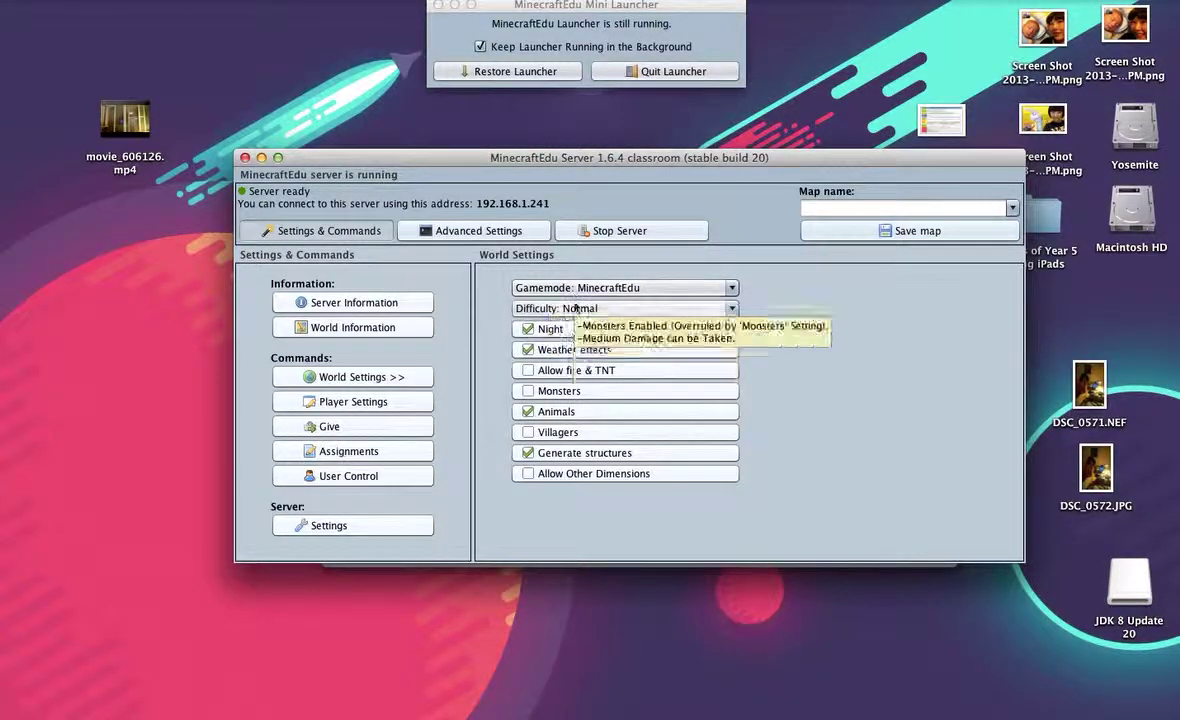
click(700, 288)
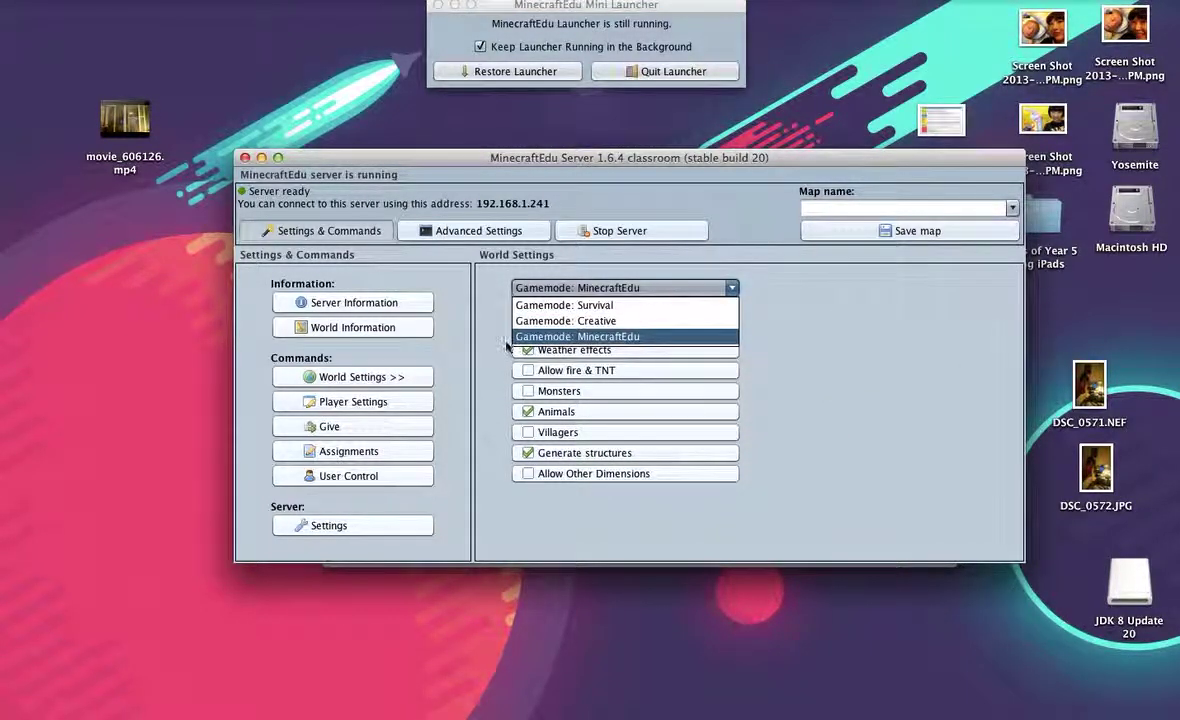
click(441, 320)
click(545, 332)
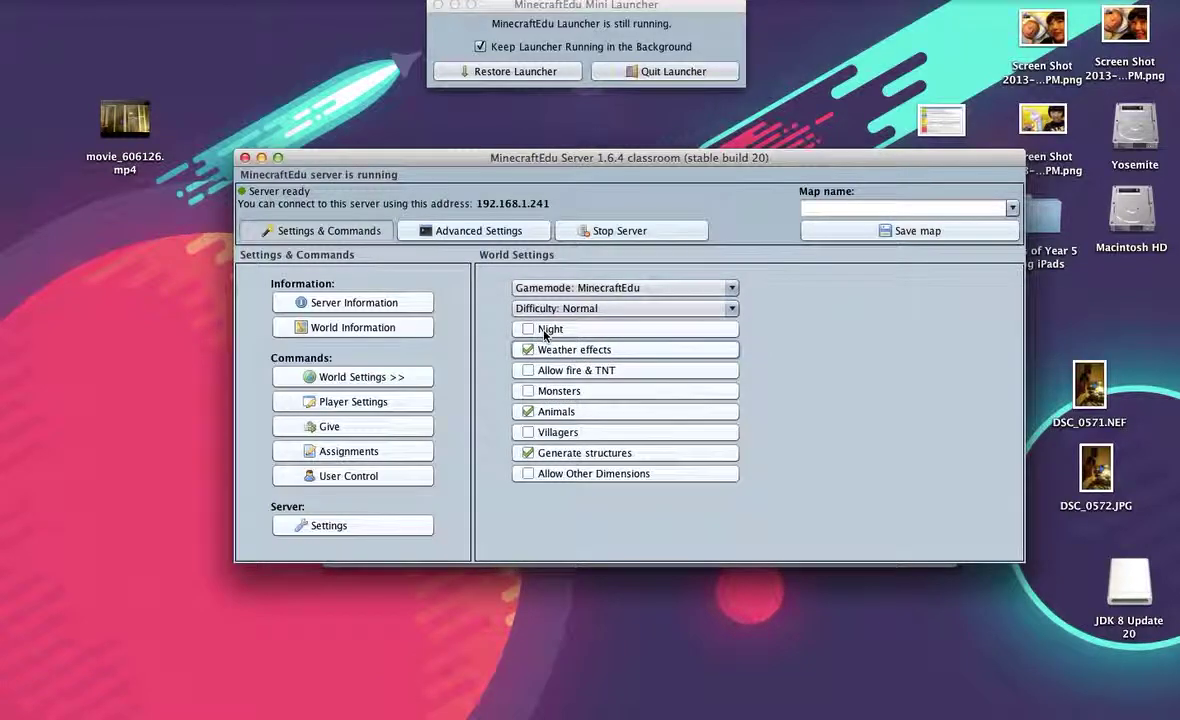
click(525, 372)
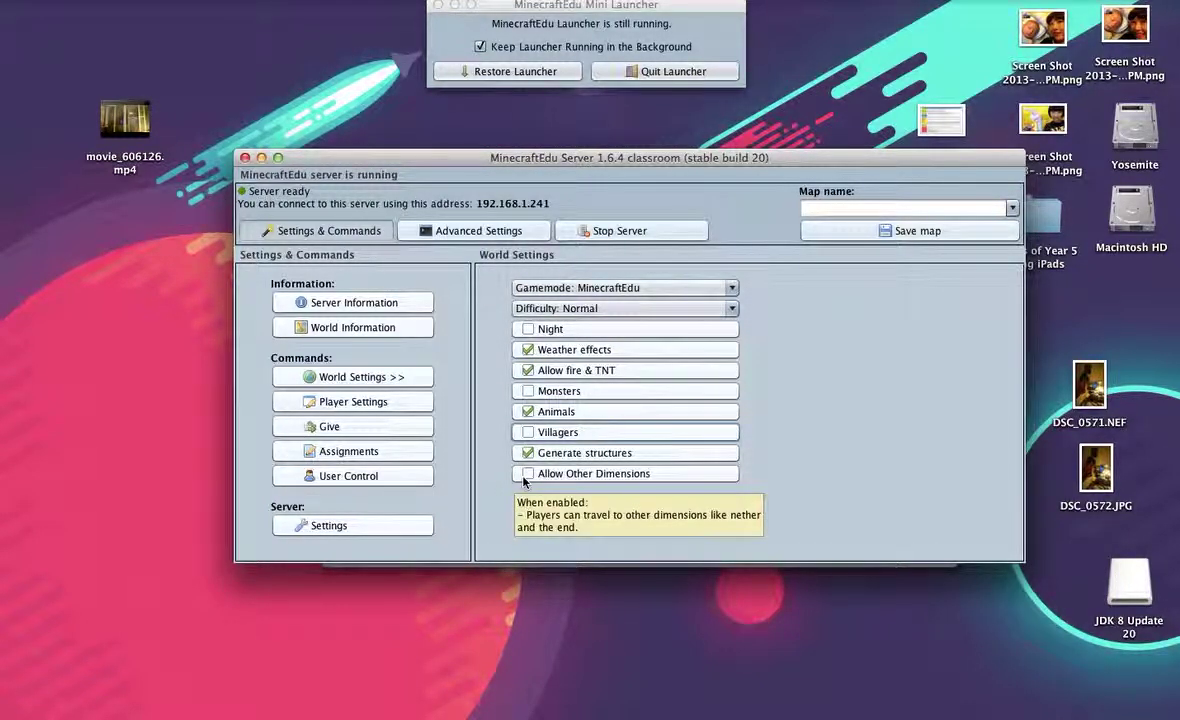
click(336, 401)
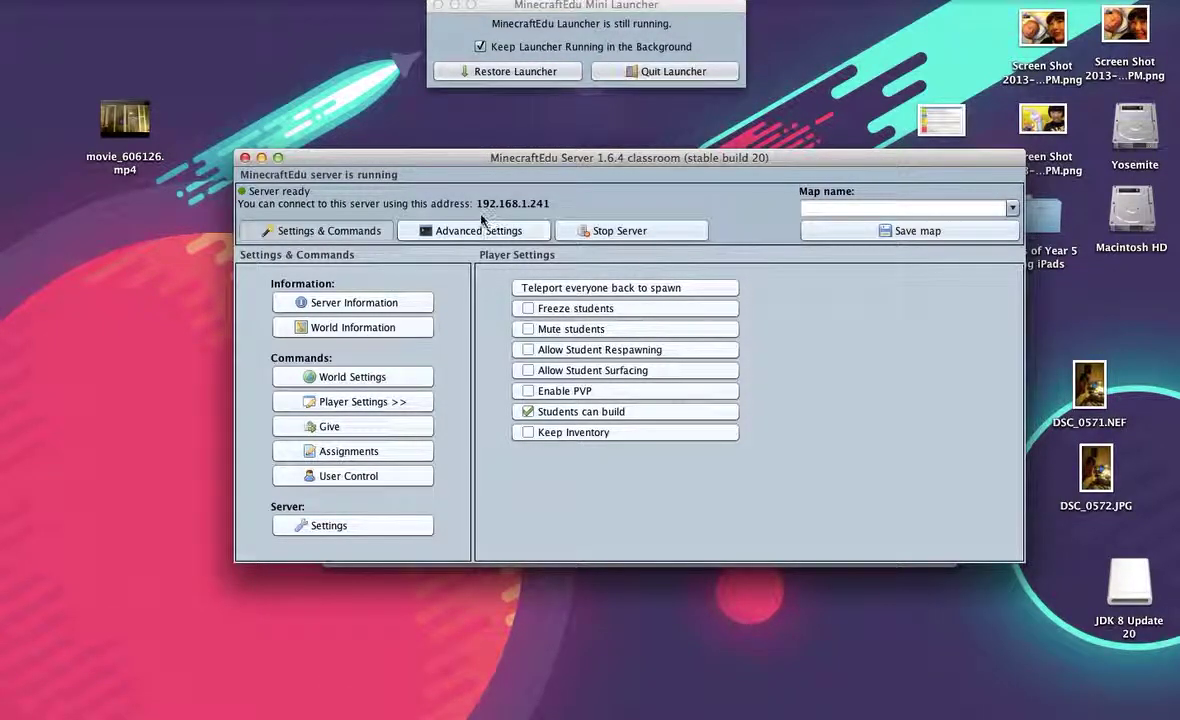
- Bring the launcher forward, shift the server window slightly down-left, and restore the full launcher
mouse_move(358, 712)
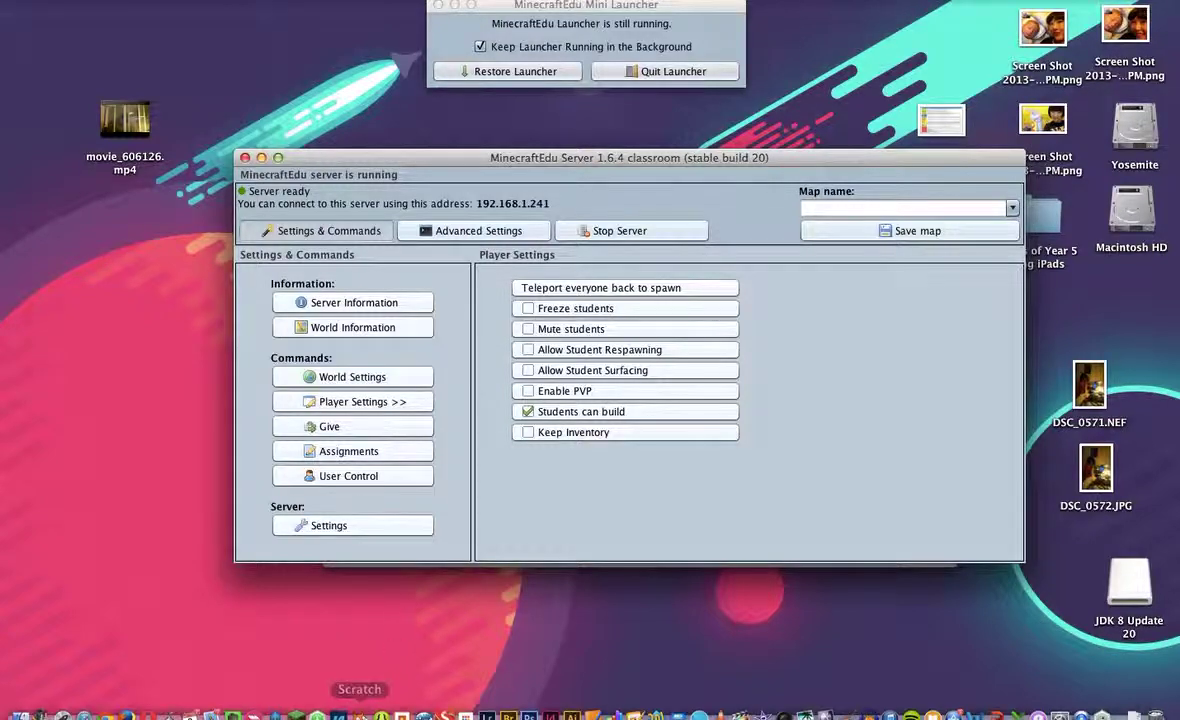
click(316, 705)
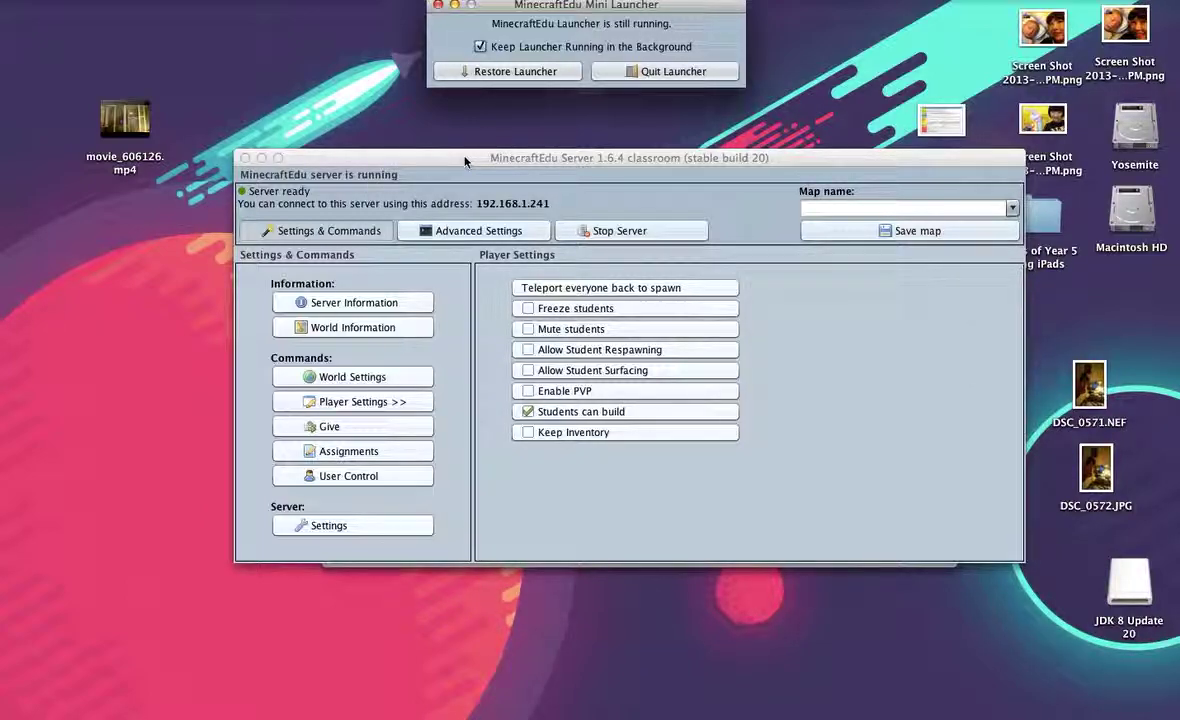
drag(465, 162, 451, 184)
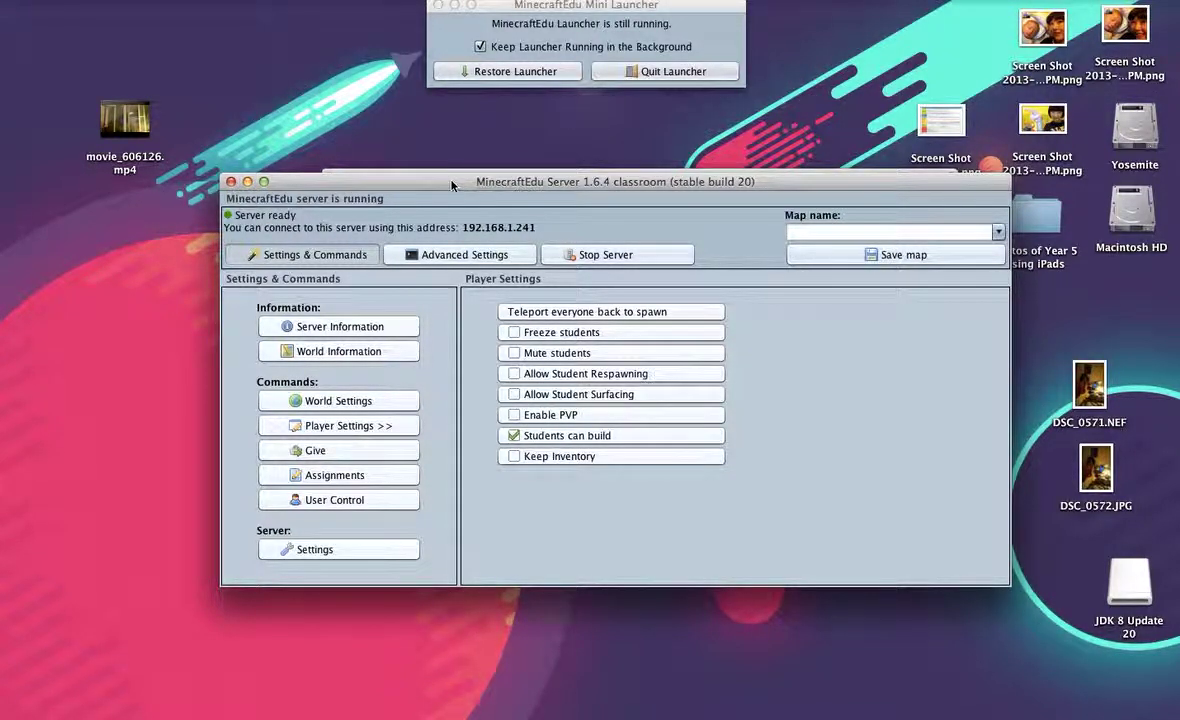
click(485, 71)
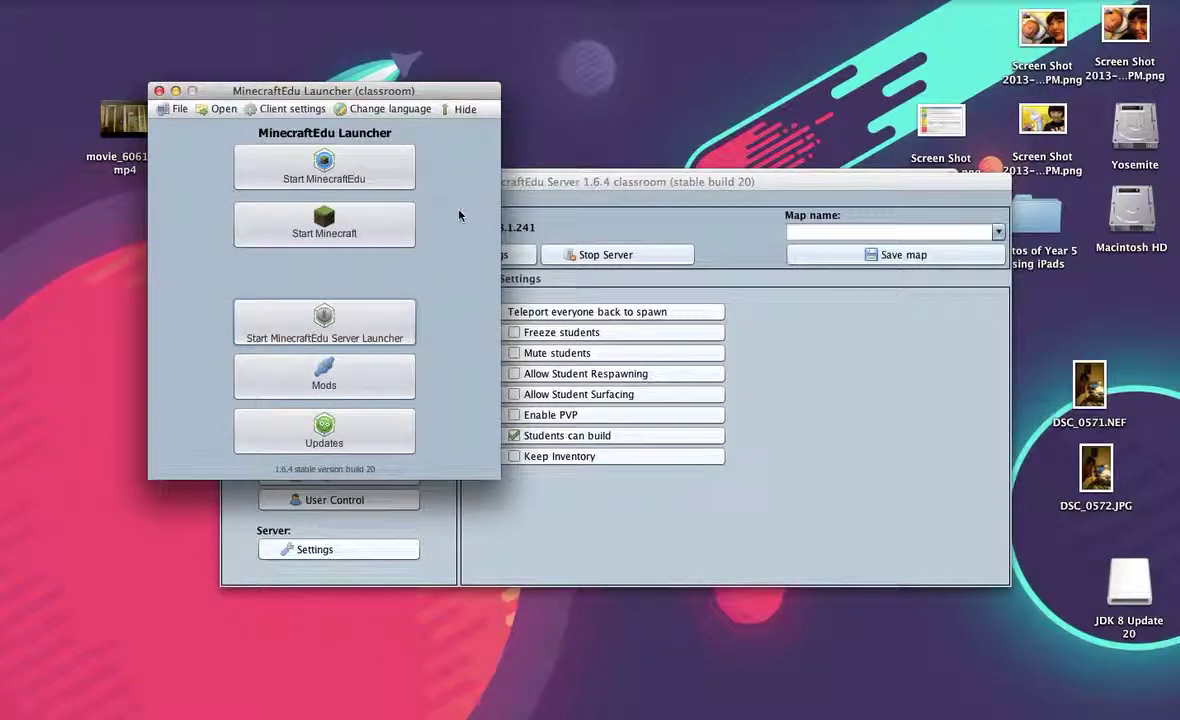
- Launch the MinecraftEdu game client, enter the player's name and choose male
click(316, 176)
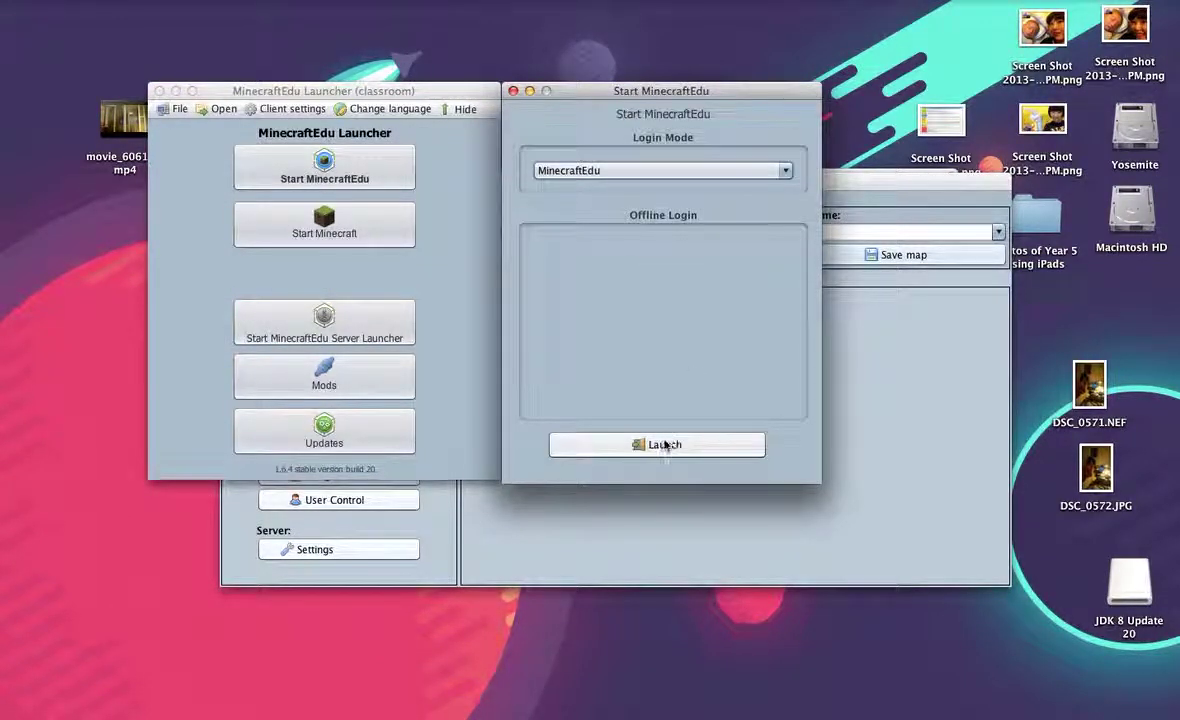
click(664, 445)
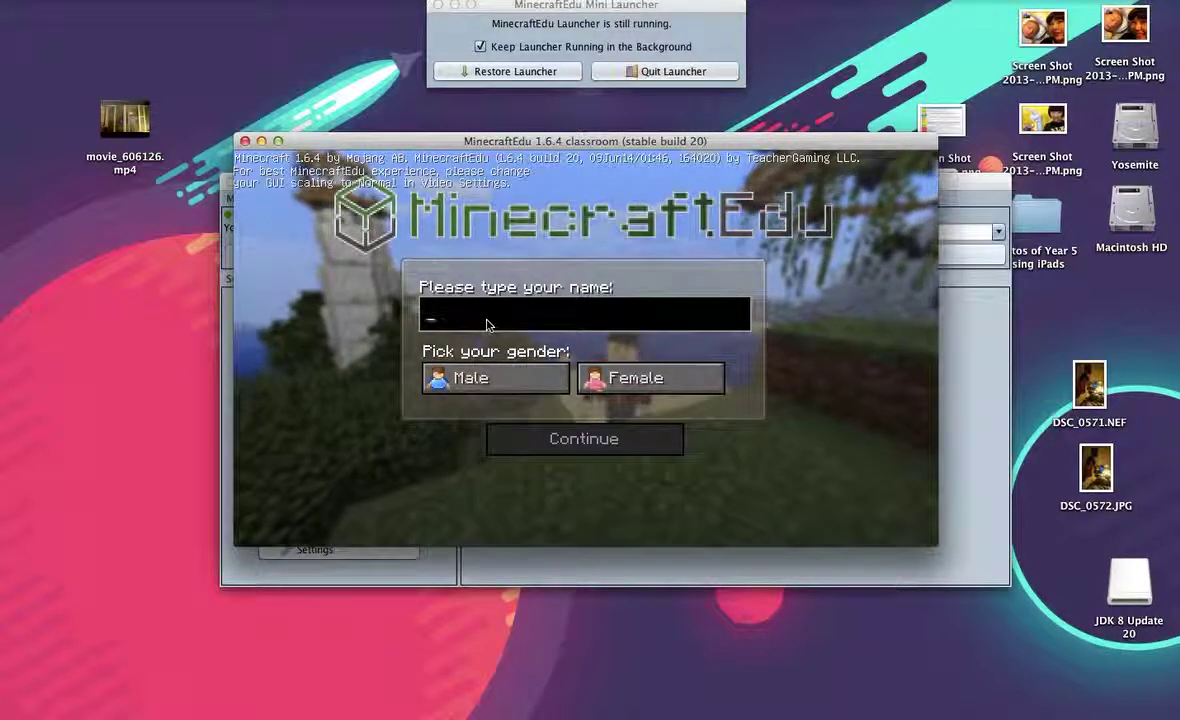
text(Glenn)
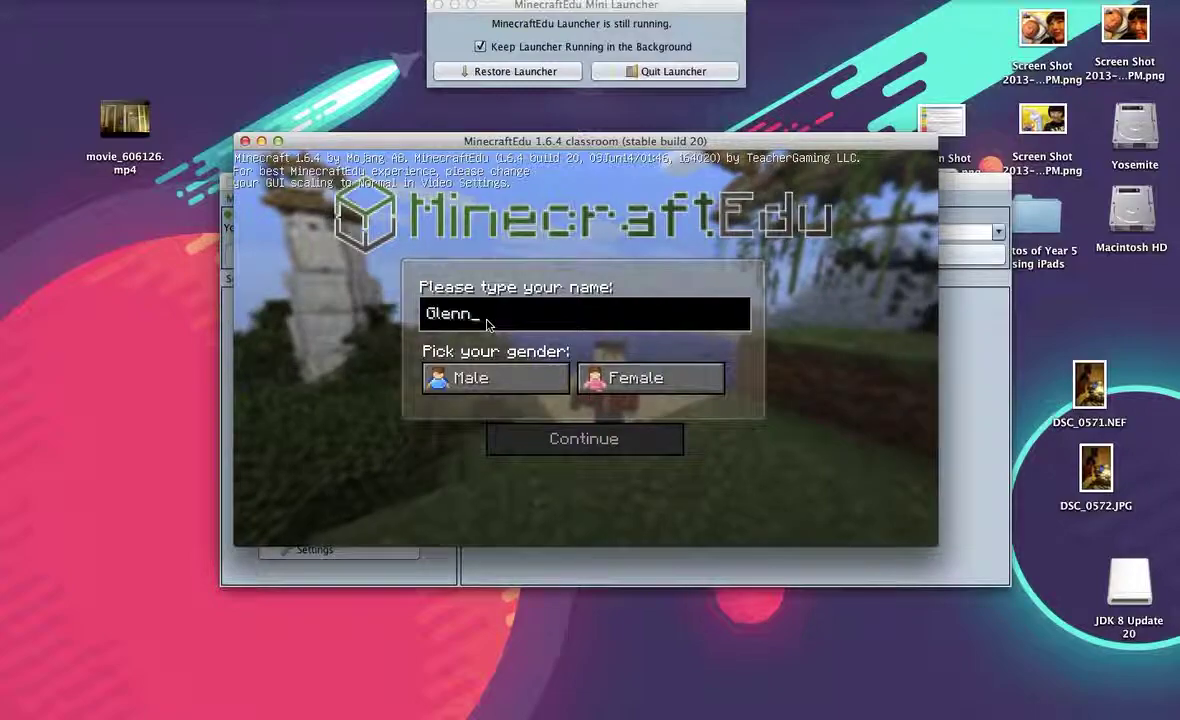
click(490, 378)
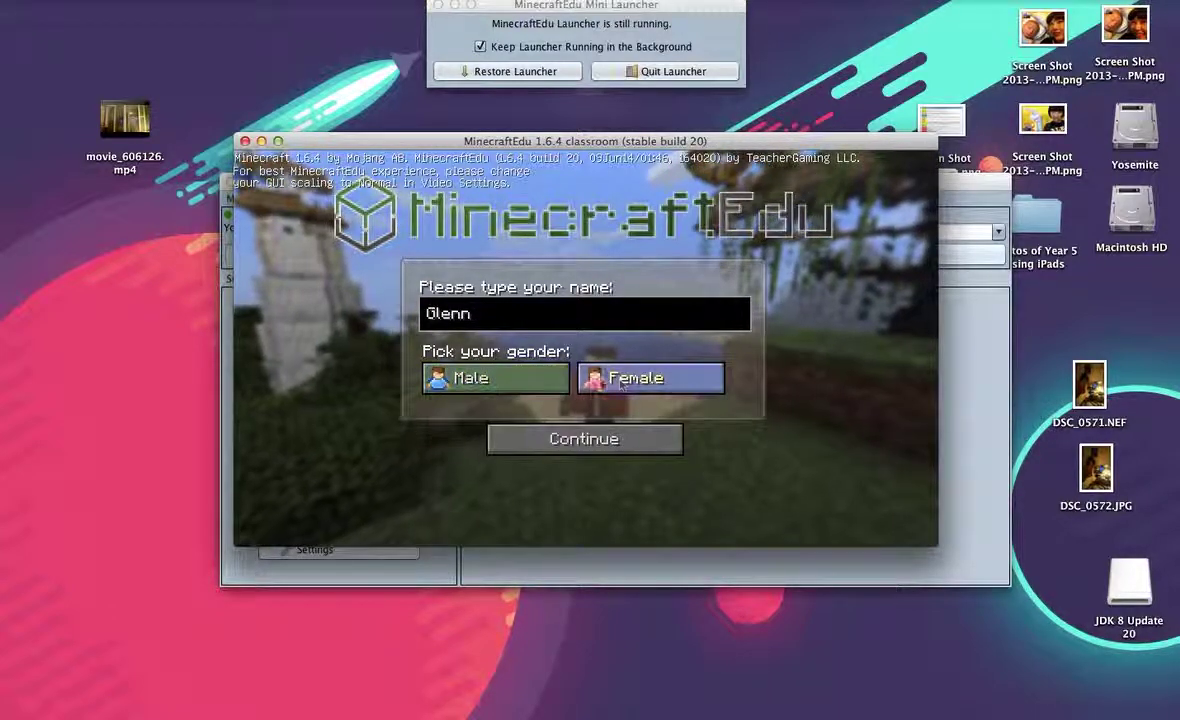
click(600, 439)
- Go to Multiplayer > Direct Connect with server address 192.168.1.241 entered
click(612, 370)
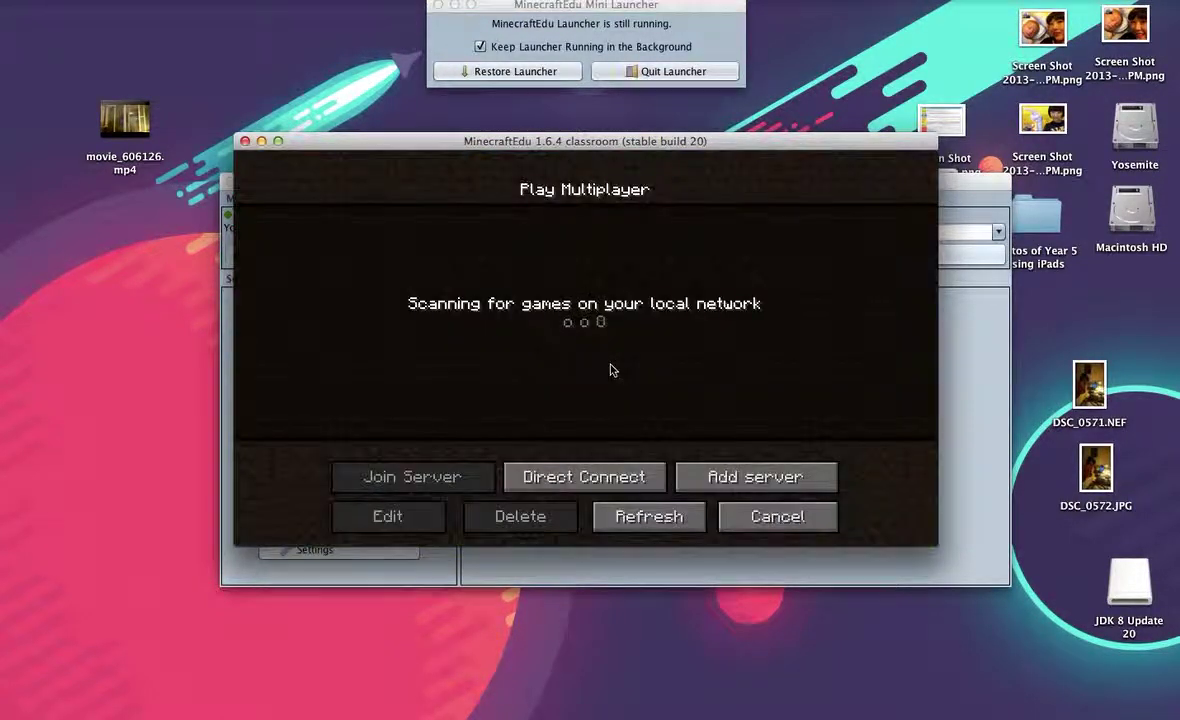
click(632, 479)
drag(603, 150, 608, 275)
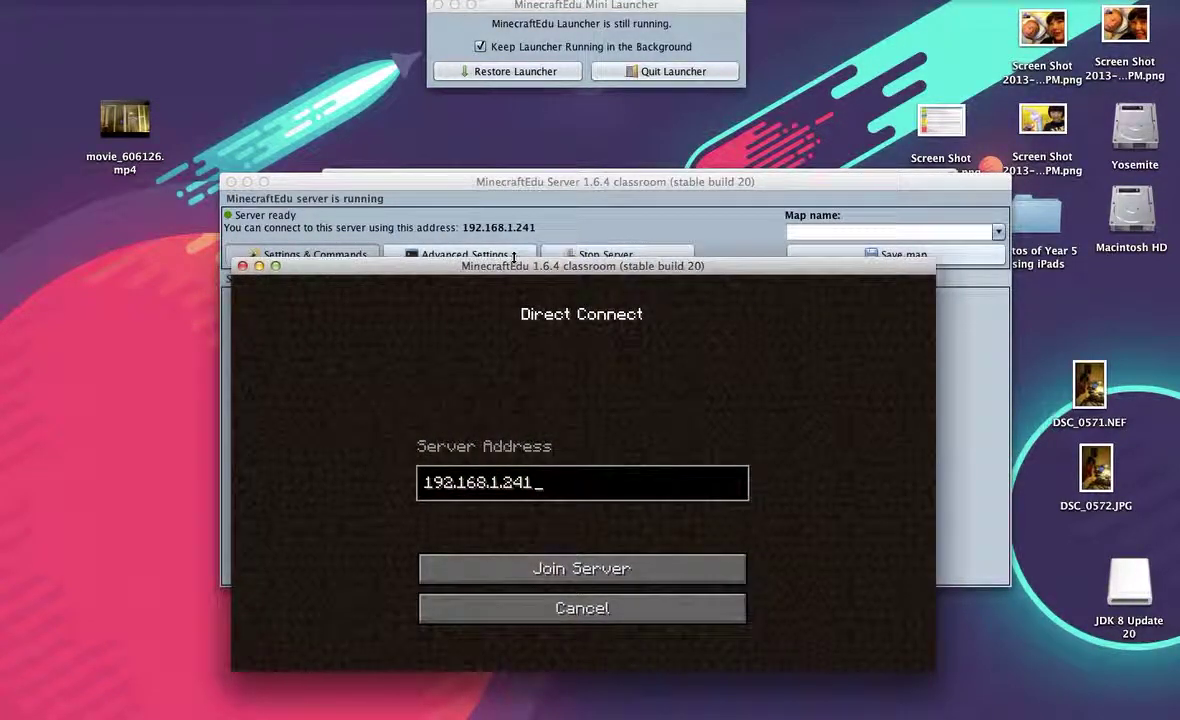
click(553, 609)
click(569, 607)
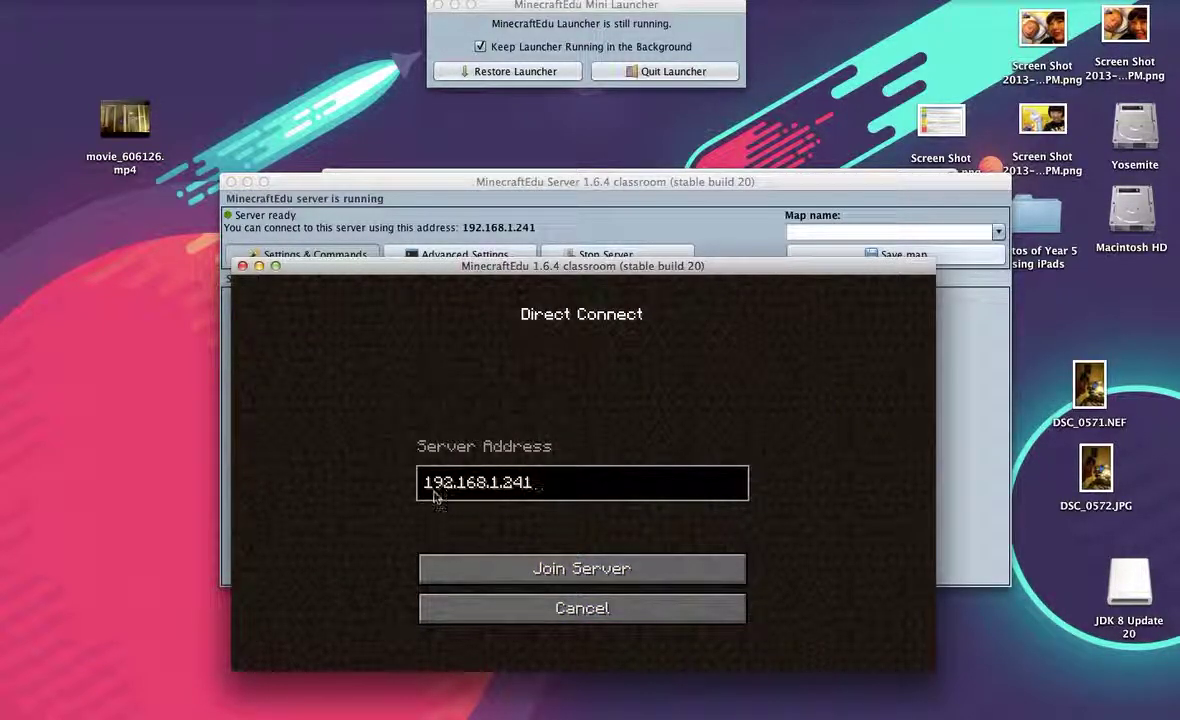
- Join the server at 192.168.1.241, choosing to log in as a teacher
click(600, 576)
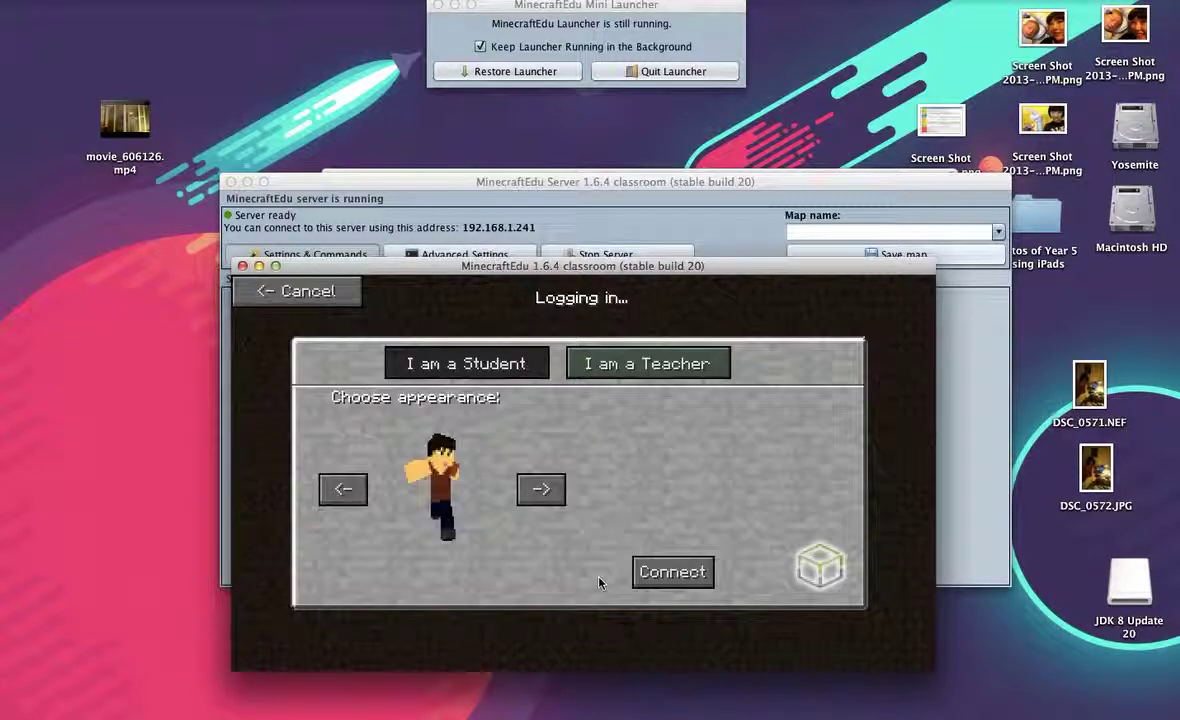
click(608, 363)
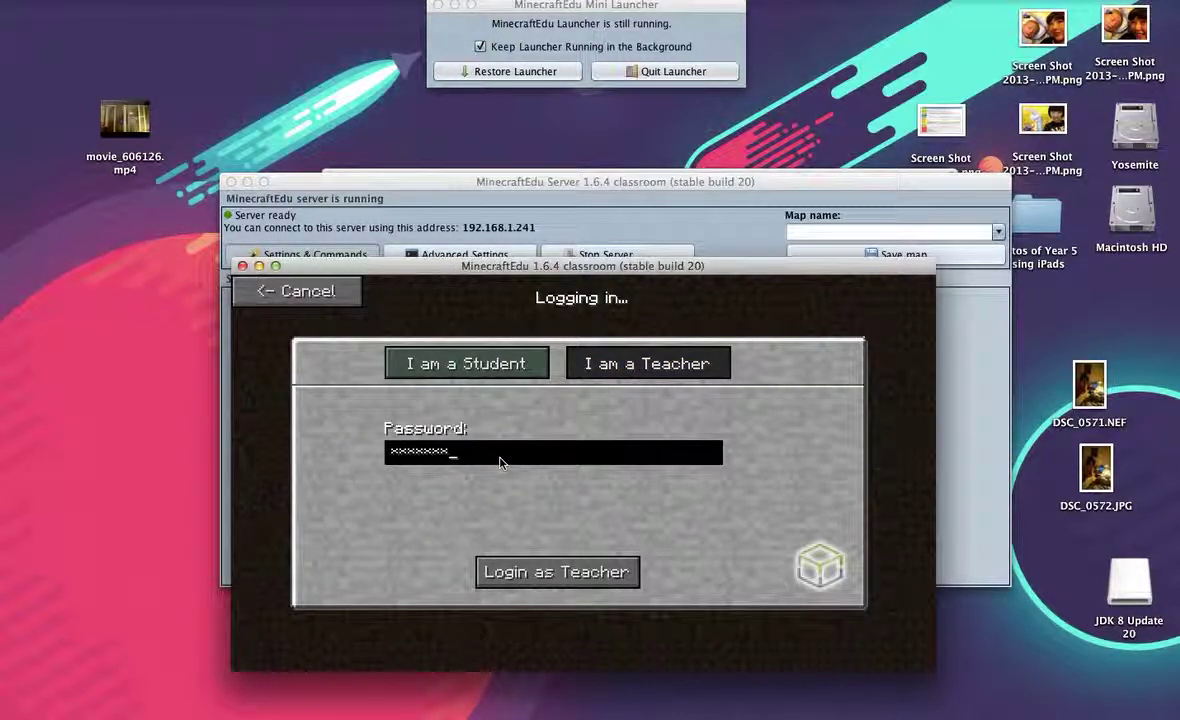
click(437, 256)
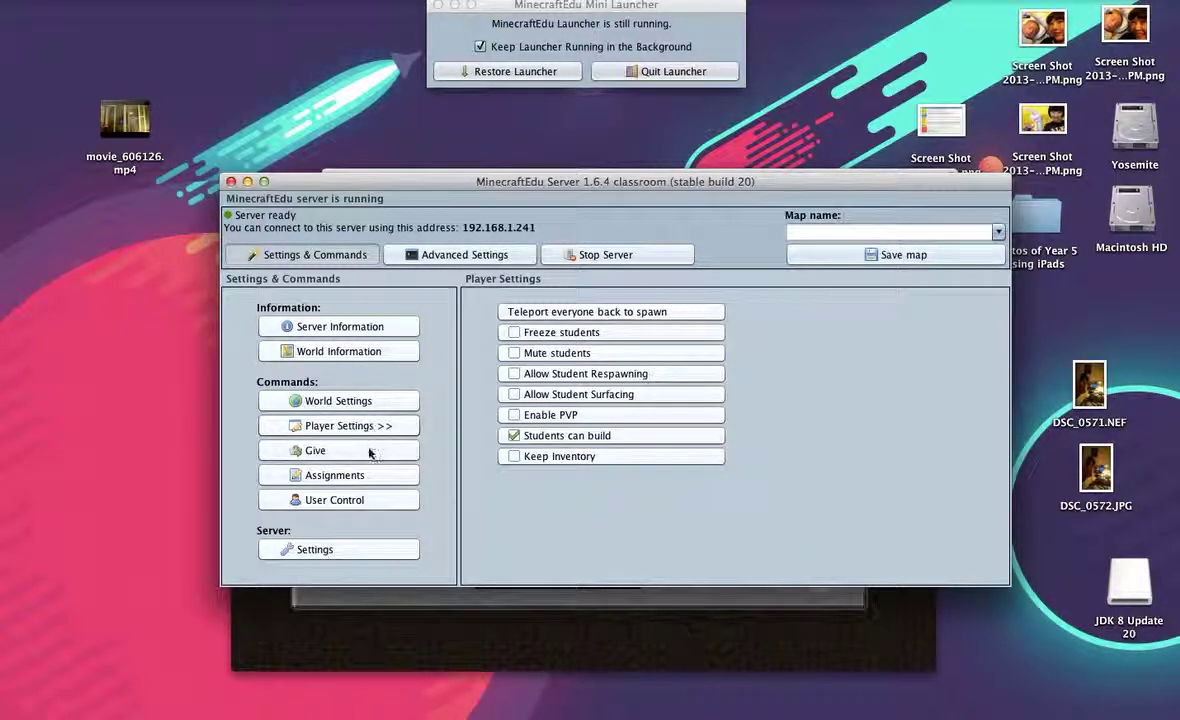
- Change the server's teacher password in Server Settings, then log into the world as teacher
click(355, 548)
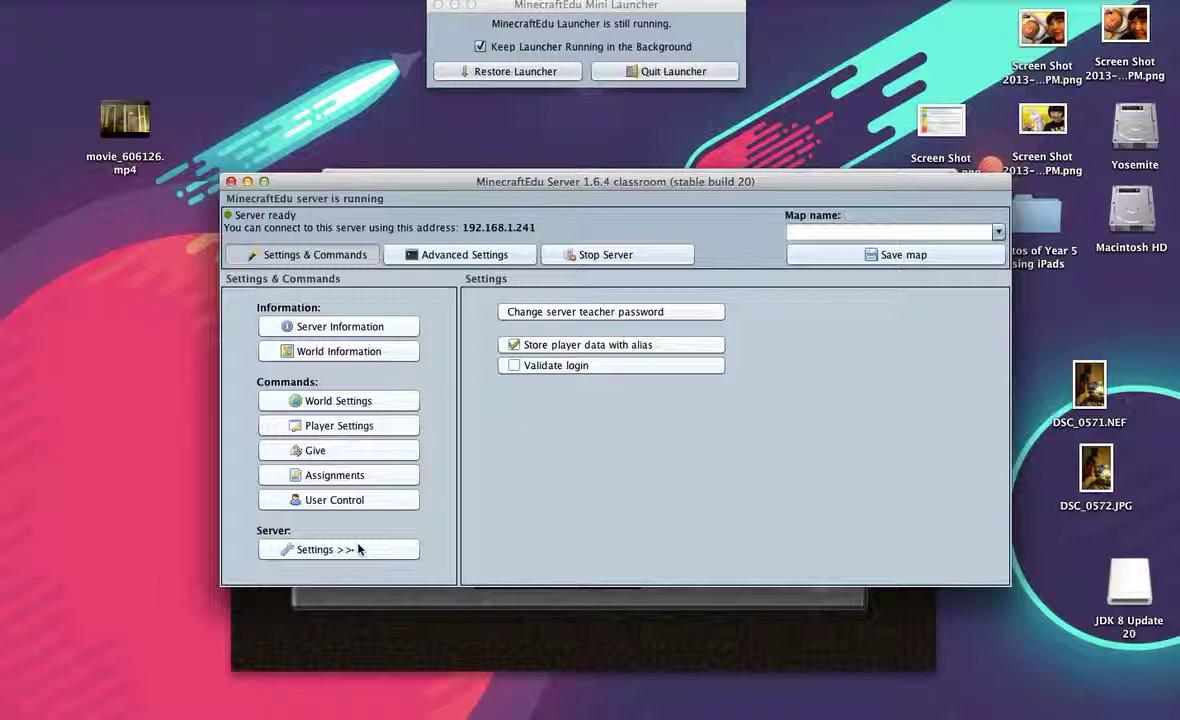
click(535, 315)
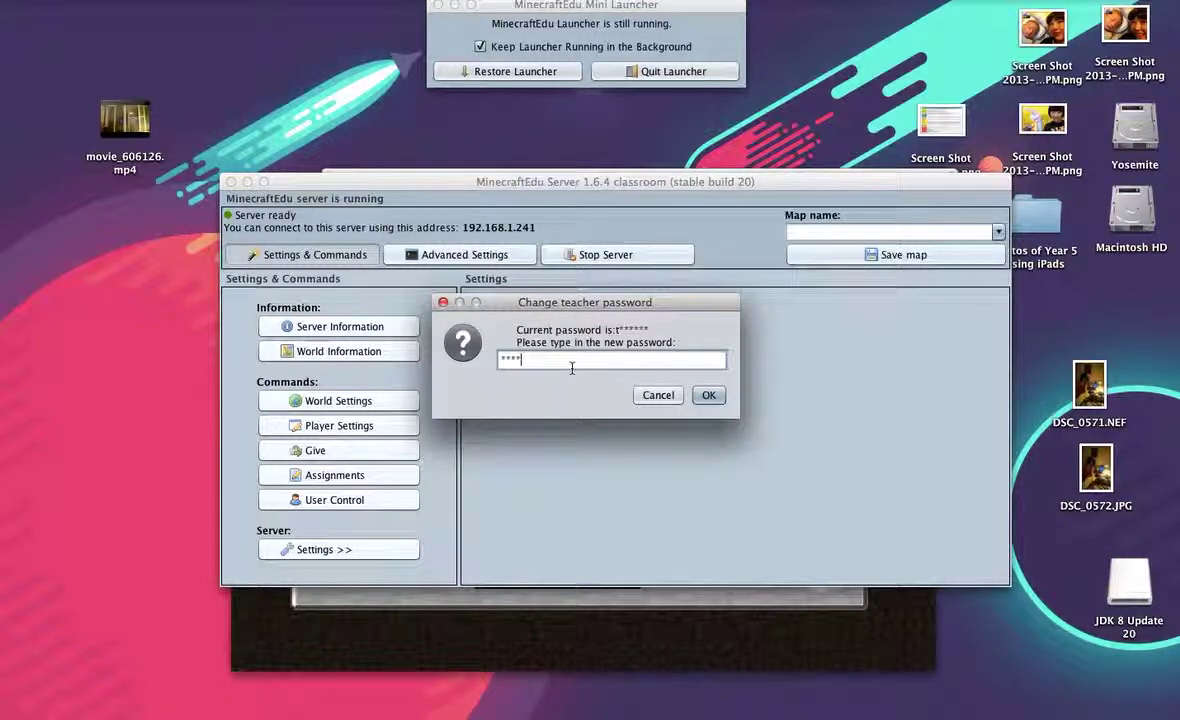
text(*******)
key(Return)
click(715, 390)
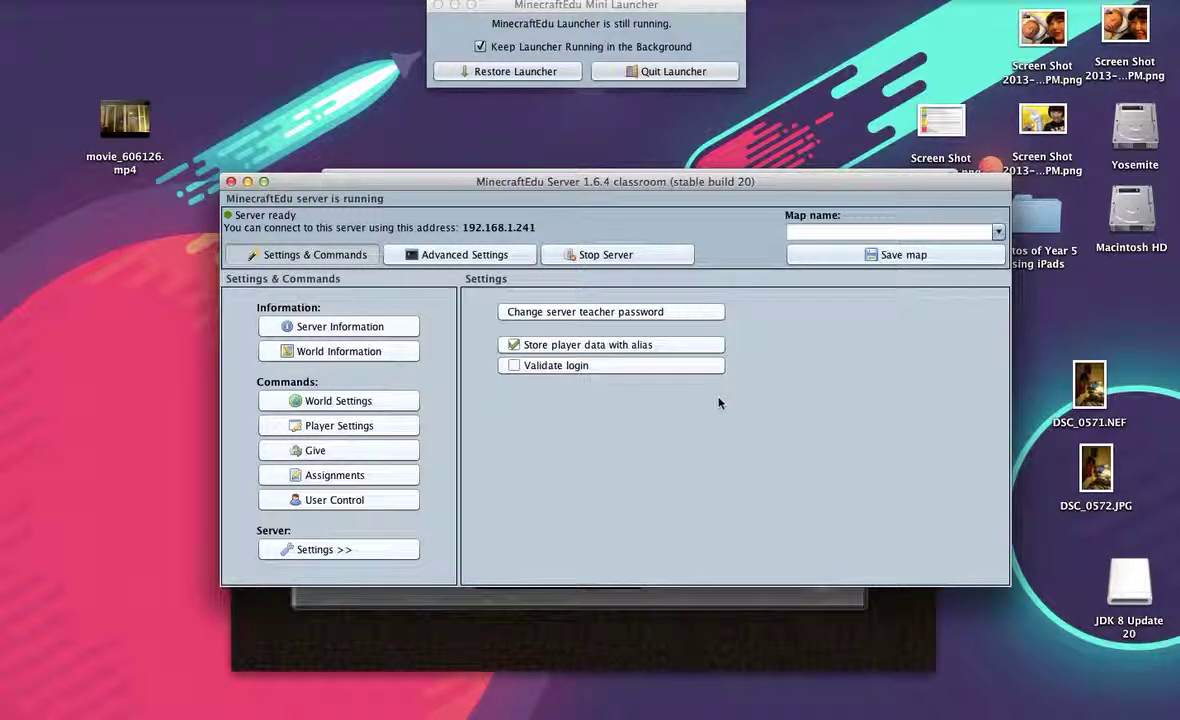
click(591, 603)
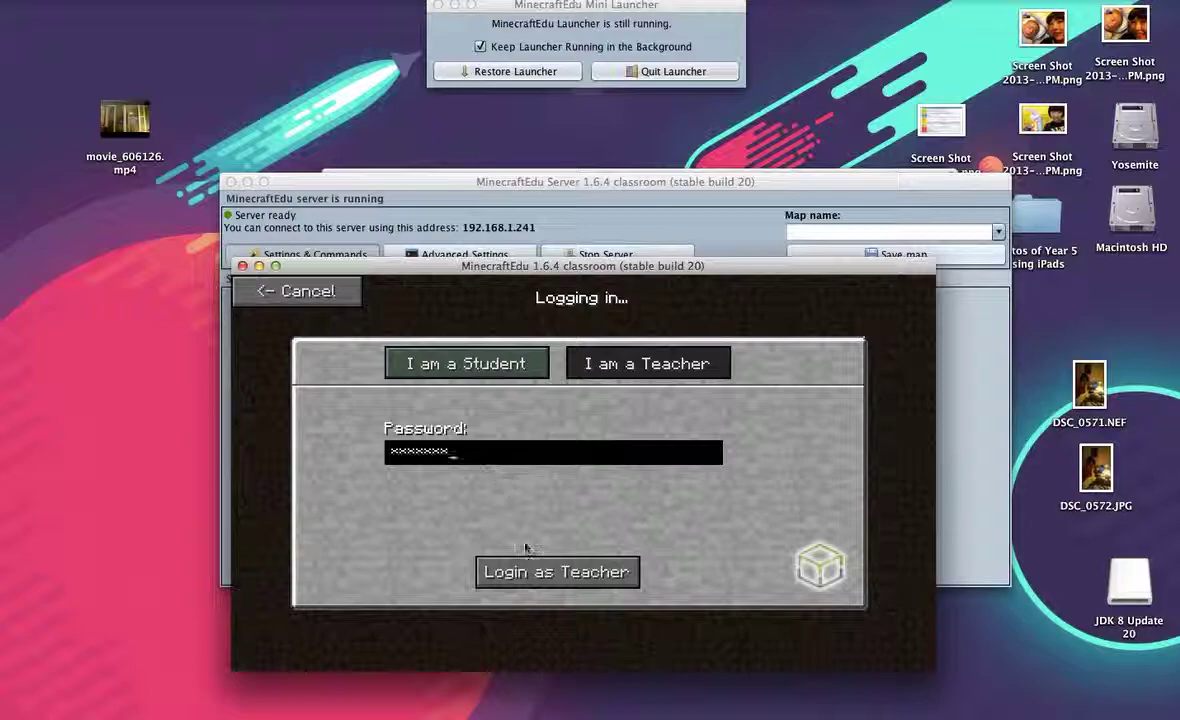
click(535, 572)
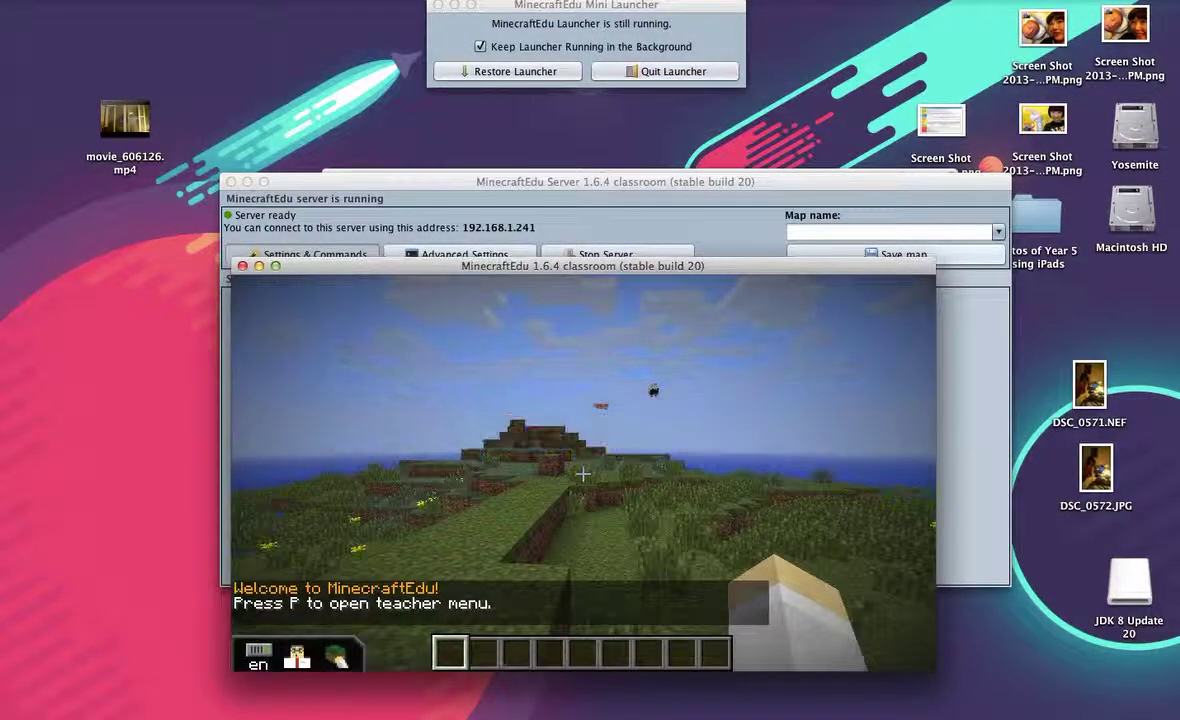
- Bring the game window back to the front and return to the world
key(super+Tab)
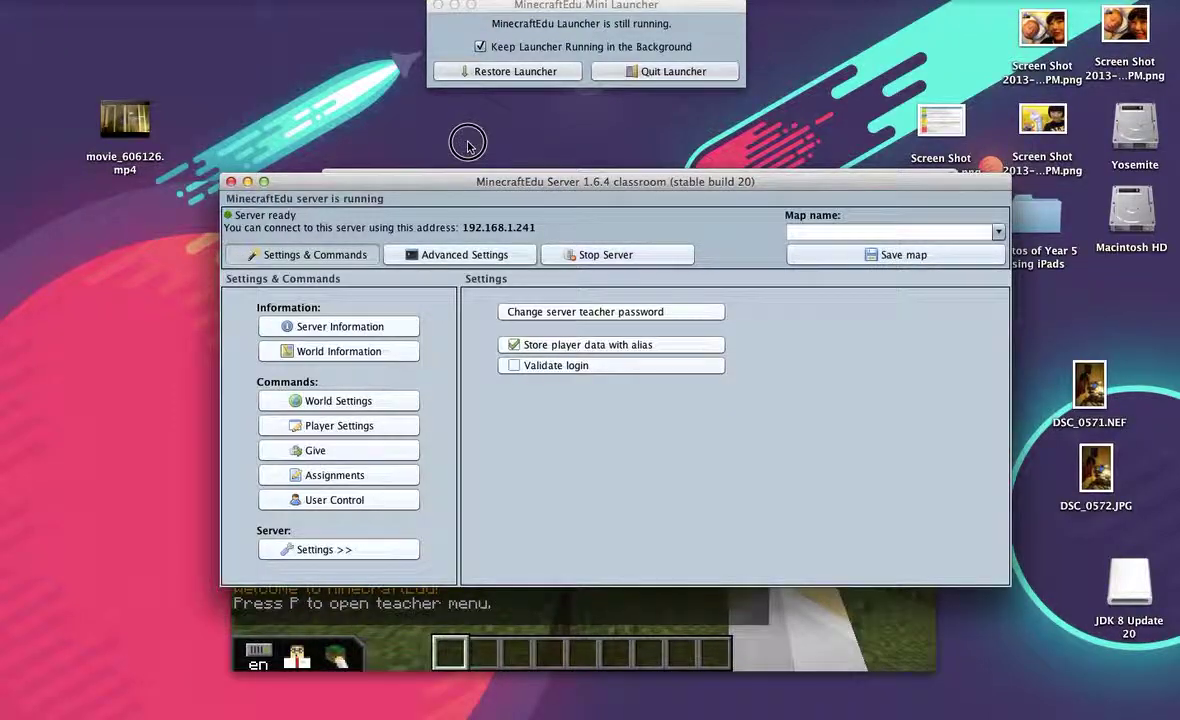
click(657, 626)
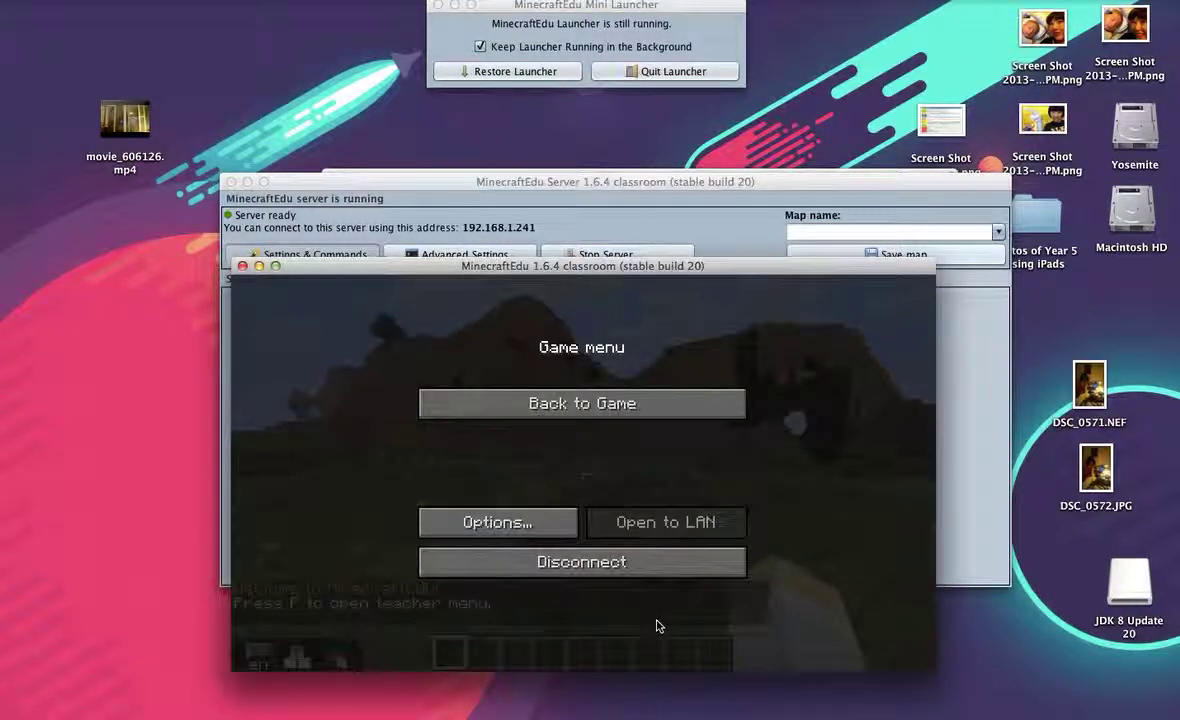
click(551, 399)
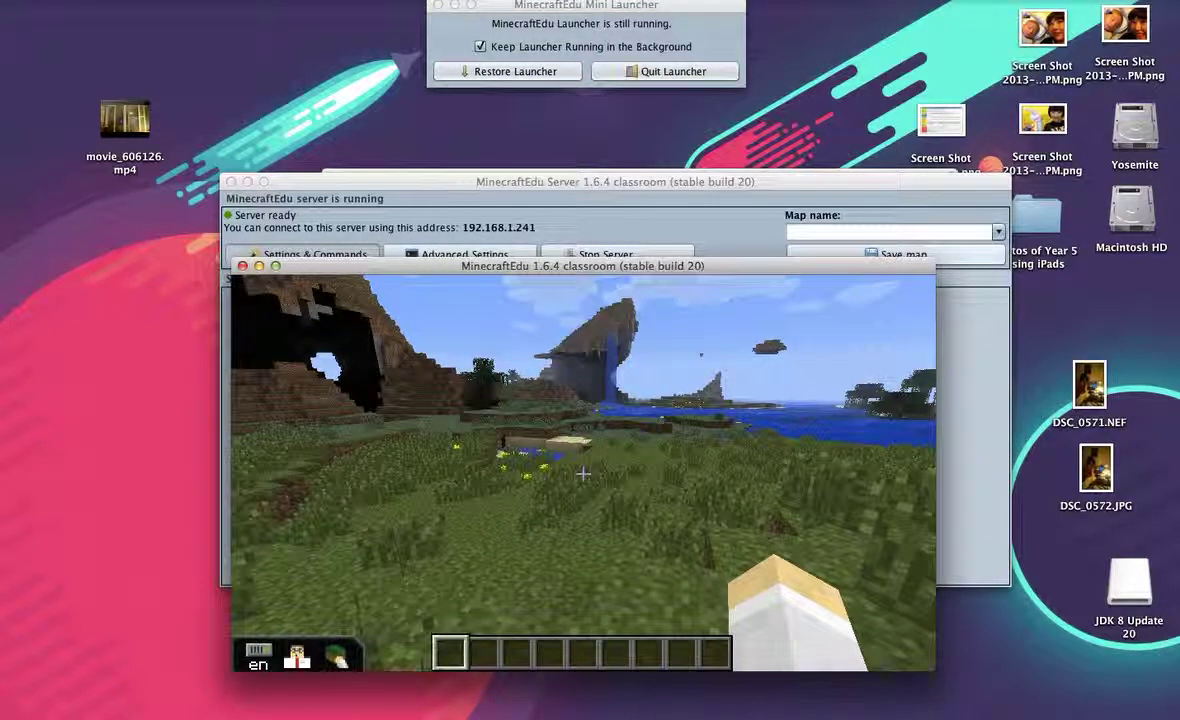
- Disconnect from the server through the Game menu, then quit the game from the main menu
key(Escape)
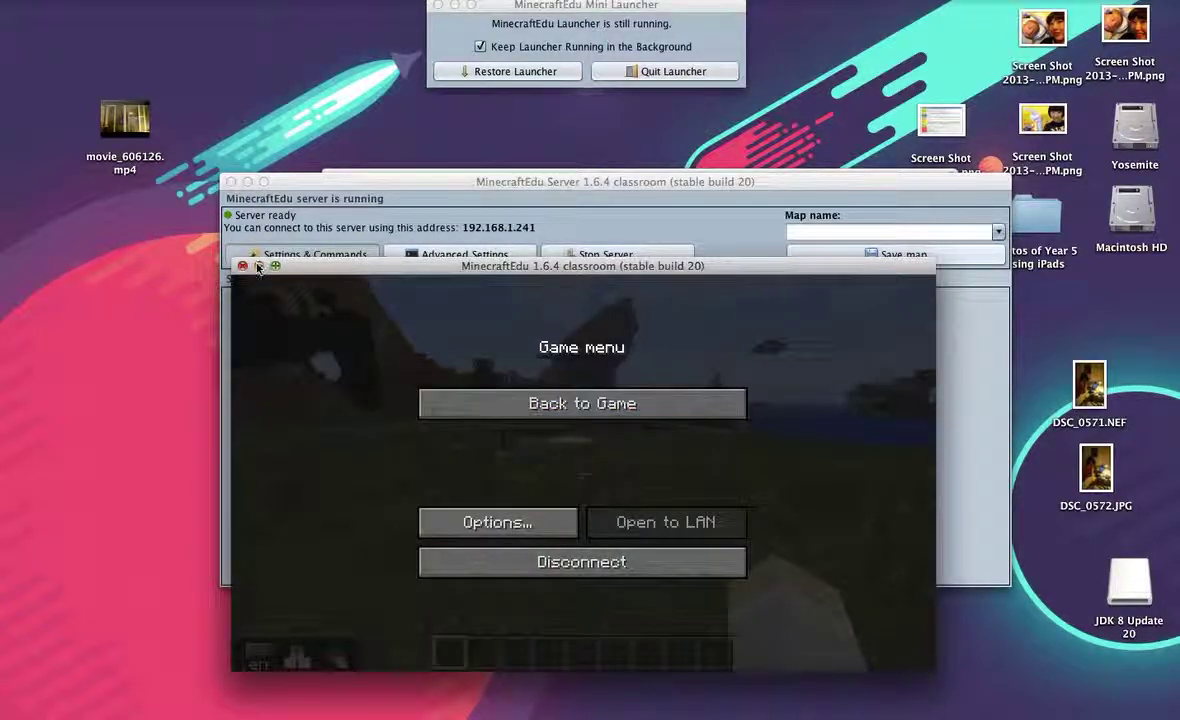
click(531, 560)
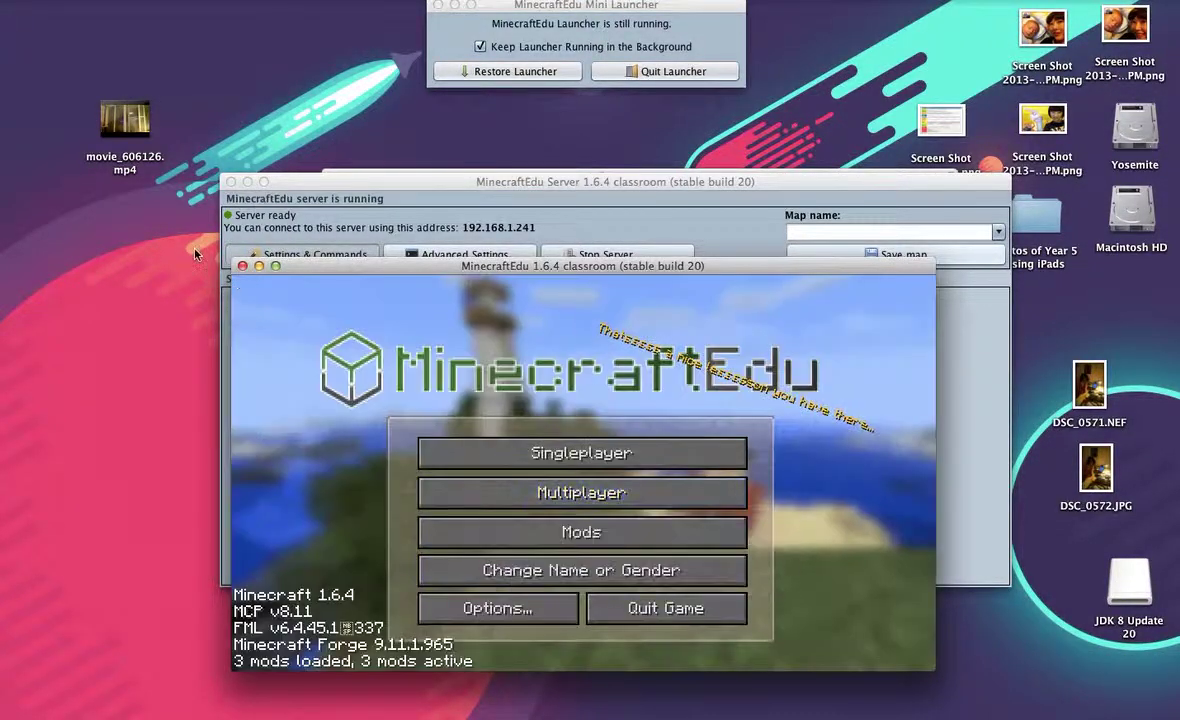
click(665, 608)
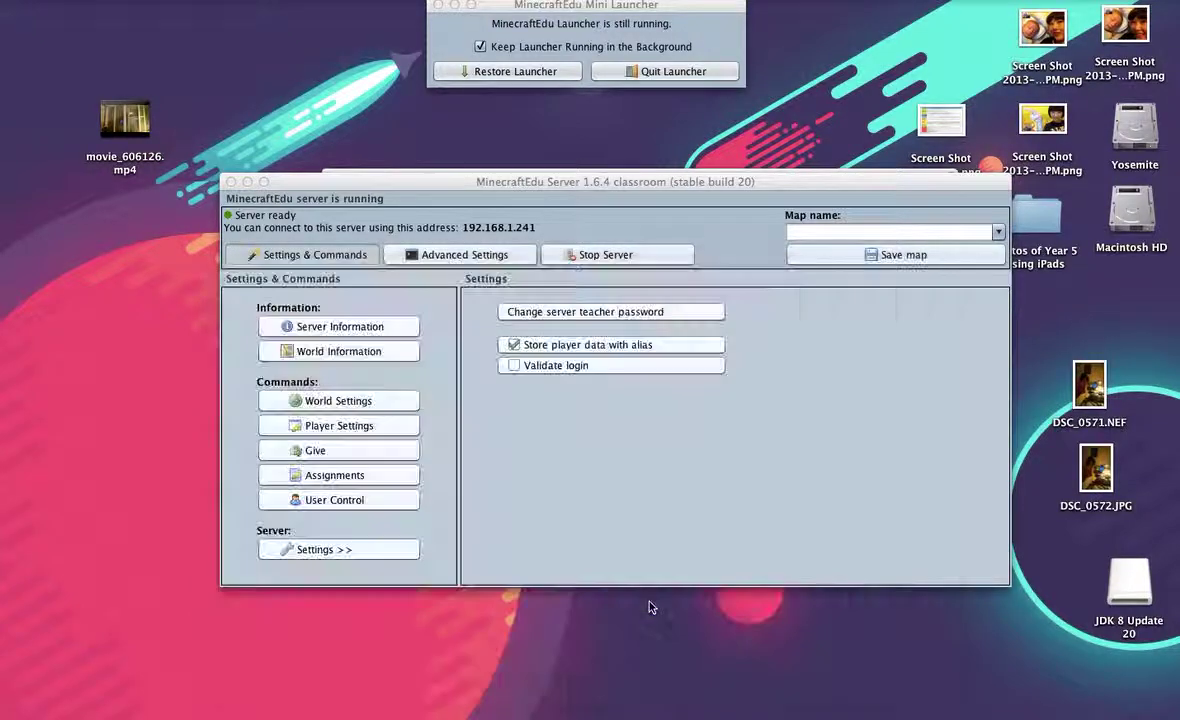
- Stop the running server, confirm Quit, and quit the Mini Launcher
click(610, 254)
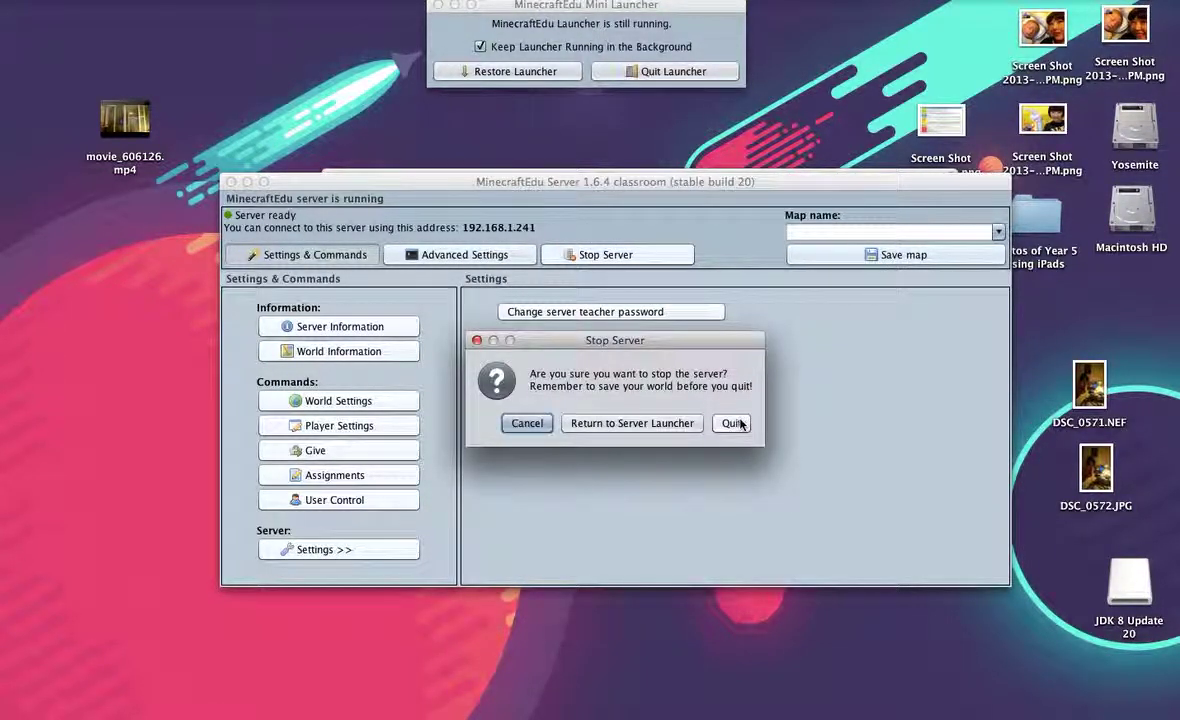
click(738, 423)
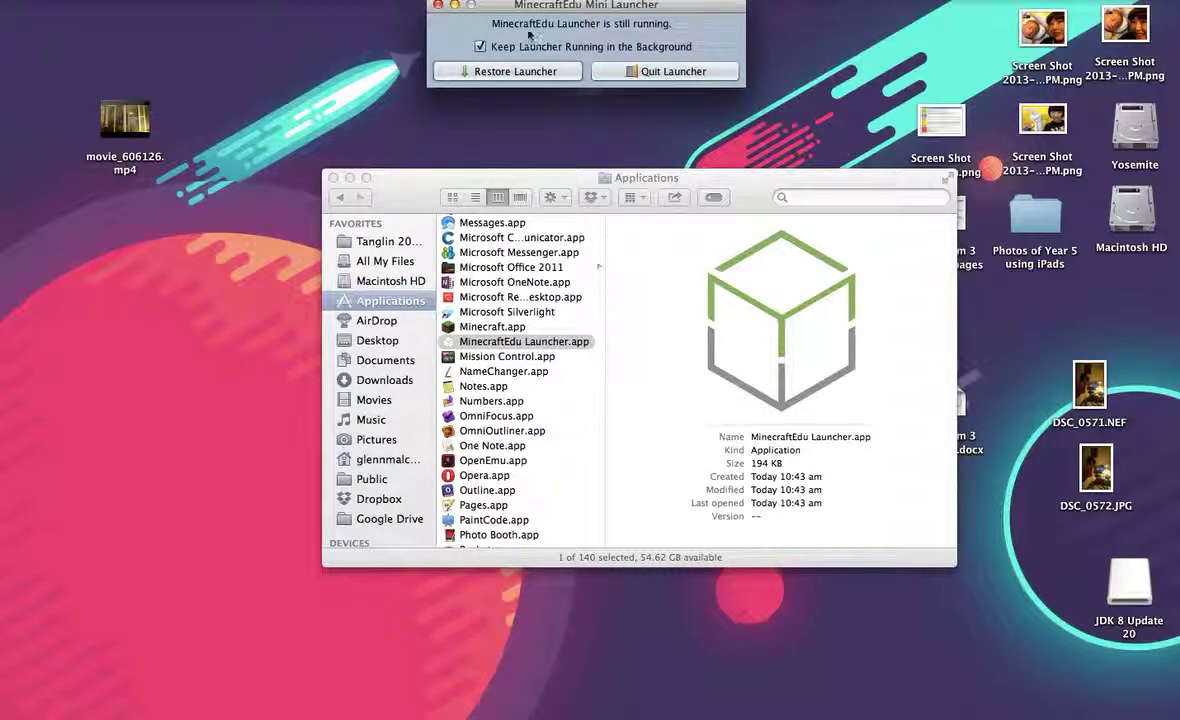
click(628, 70)
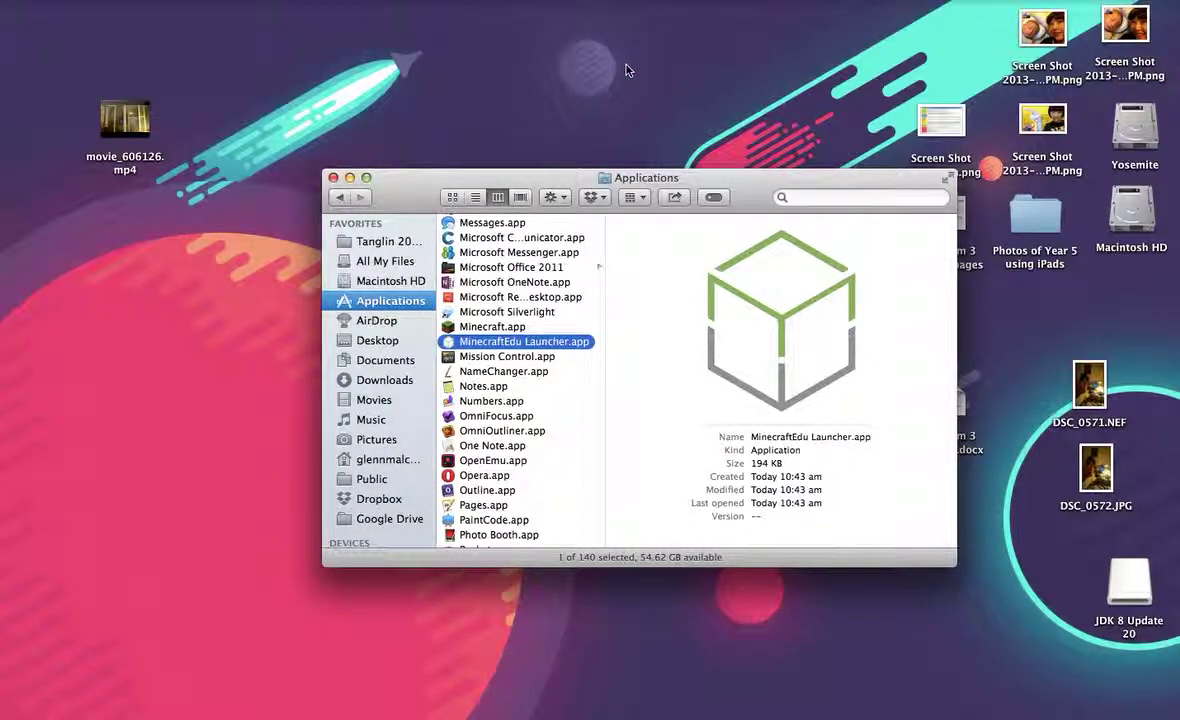